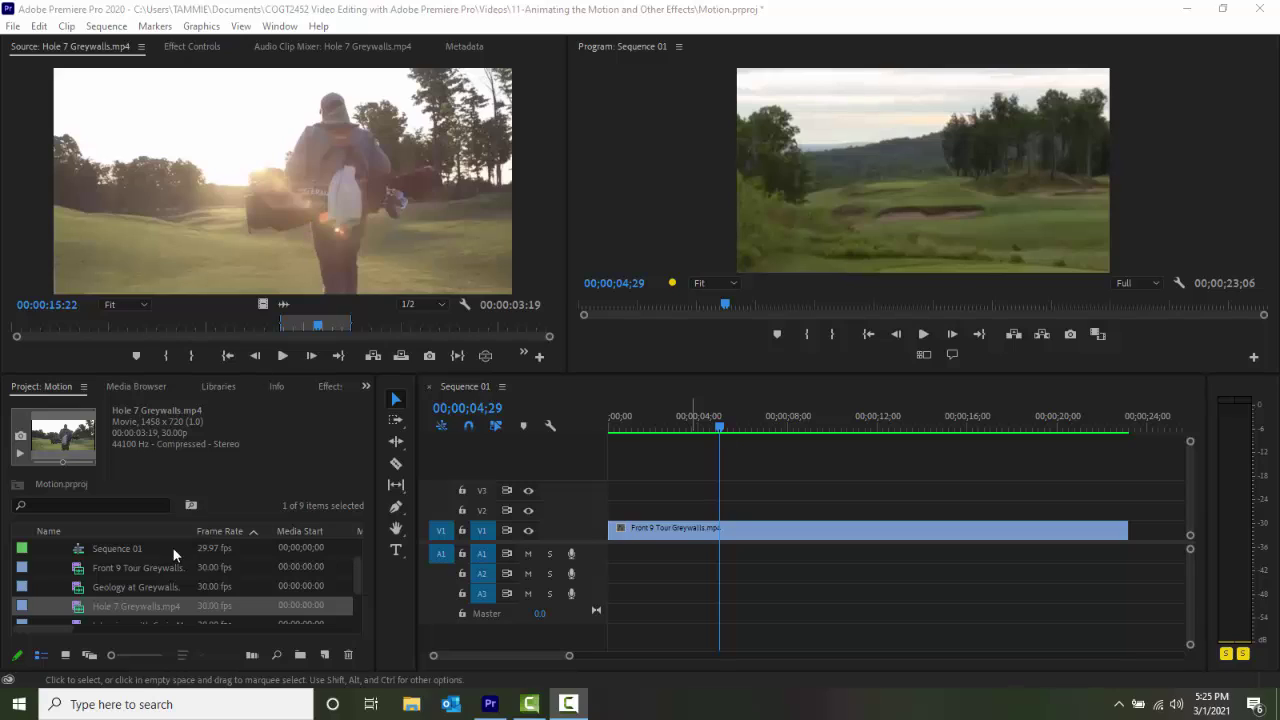
Step: Place only the video of Hole 7 Greywalls.mp4 on track V2, starting at the playhead at 00;00;04;29
{"action": "left_click", "coordinate": [260, 304]}
{"action": "left_click_drag", "start_coordinate": [262, 304], "coordinate": [731, 514]}
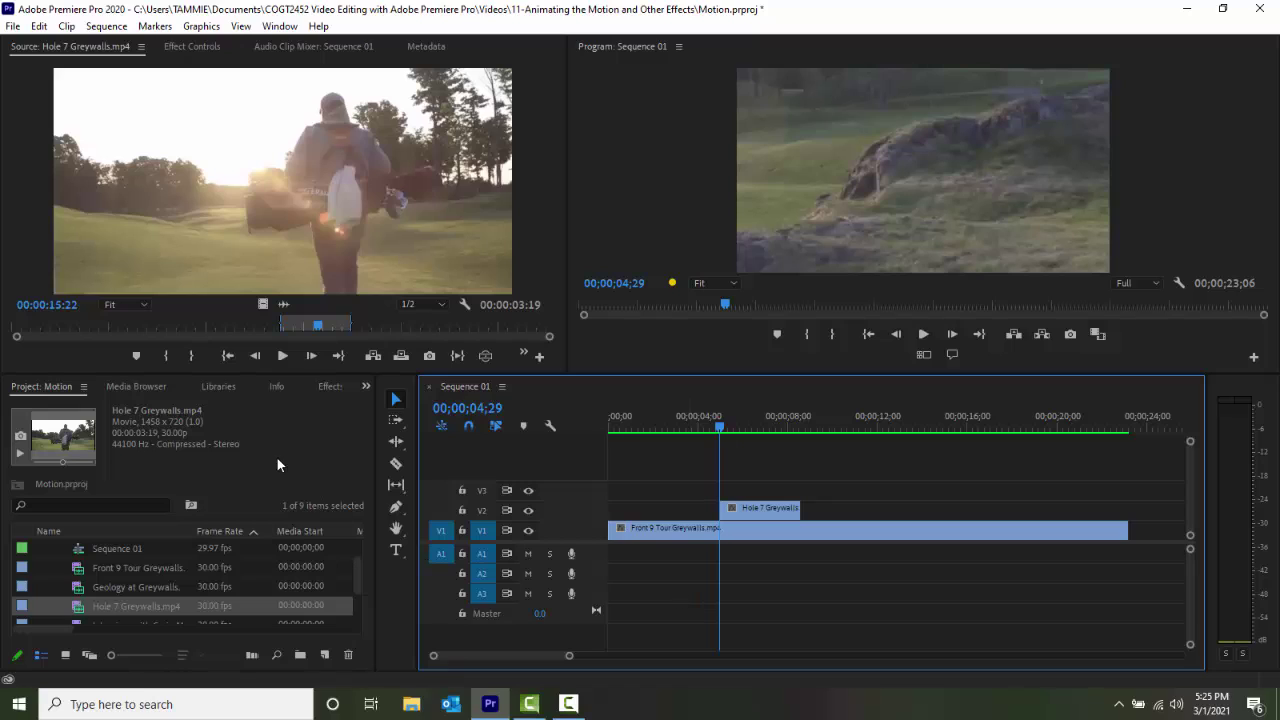
Step: Apply the Basic 3D perspective video effect to the Hole 7 Greywalls clip on V2
{"action": "left_click", "coordinate": [331, 389]}
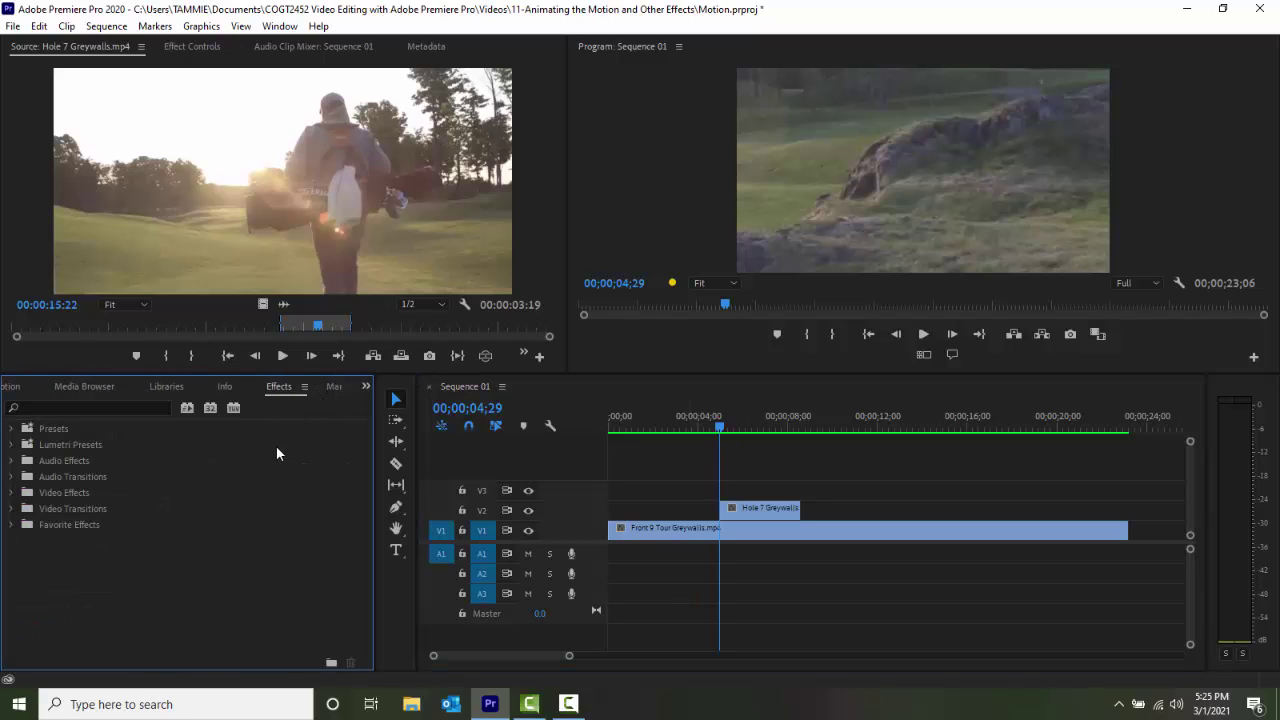
{"action": "left_click", "coordinate": [12, 509]}
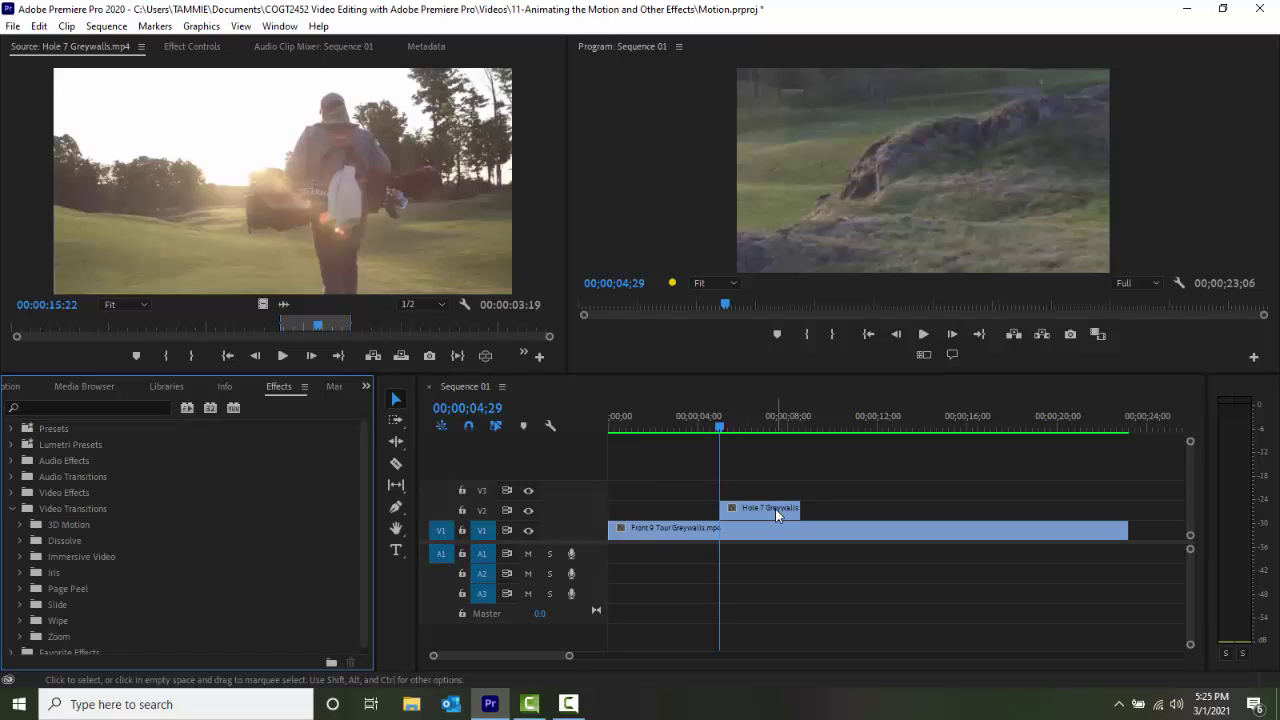
{"action": "left_click", "coordinate": [775, 509]}
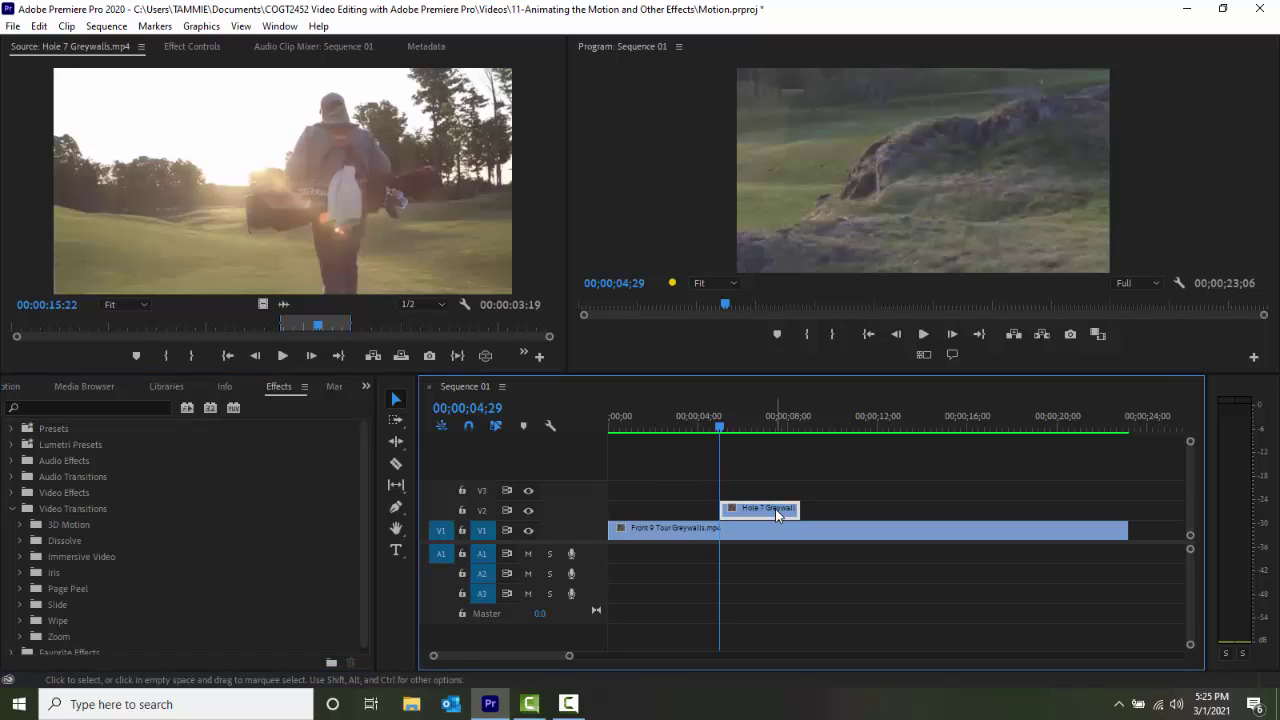
{"action": "scroll", "coordinate": [129, 555], "scroll_direction": "down", "scroll_amount": 1}
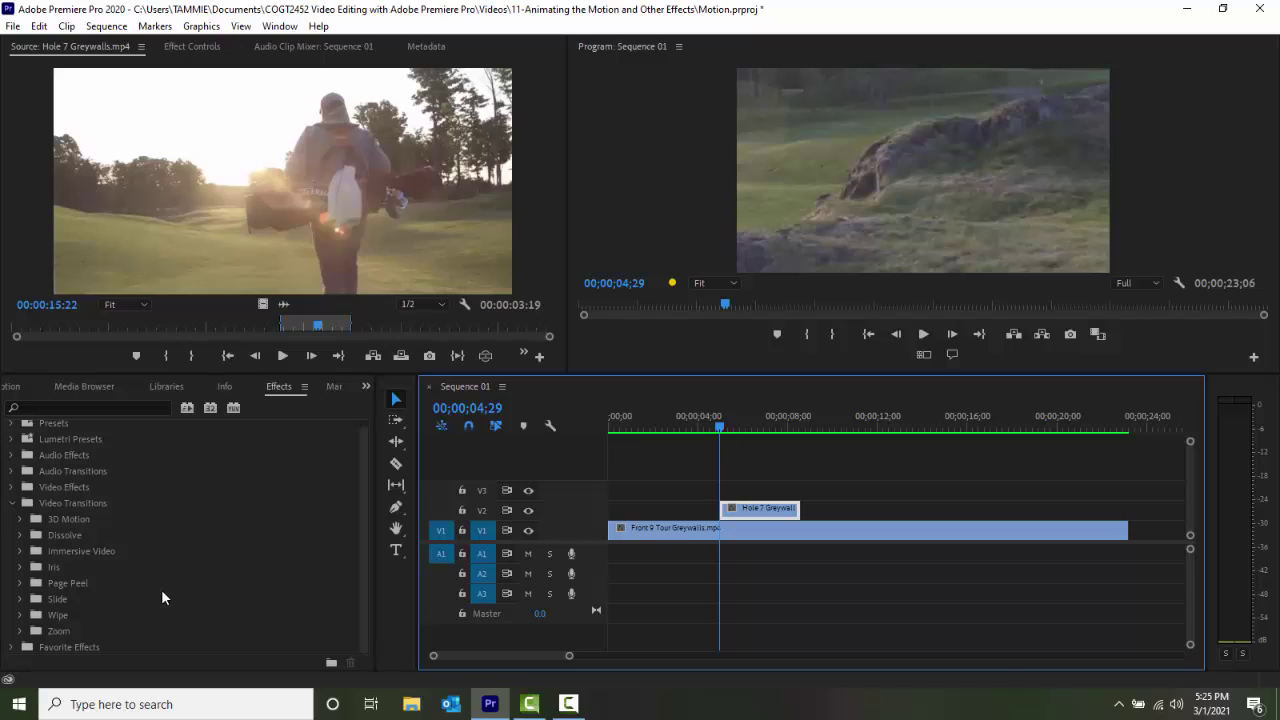
{"action": "left_click", "coordinate": [13, 504]}
{"action": "left_click", "coordinate": [13, 493]}
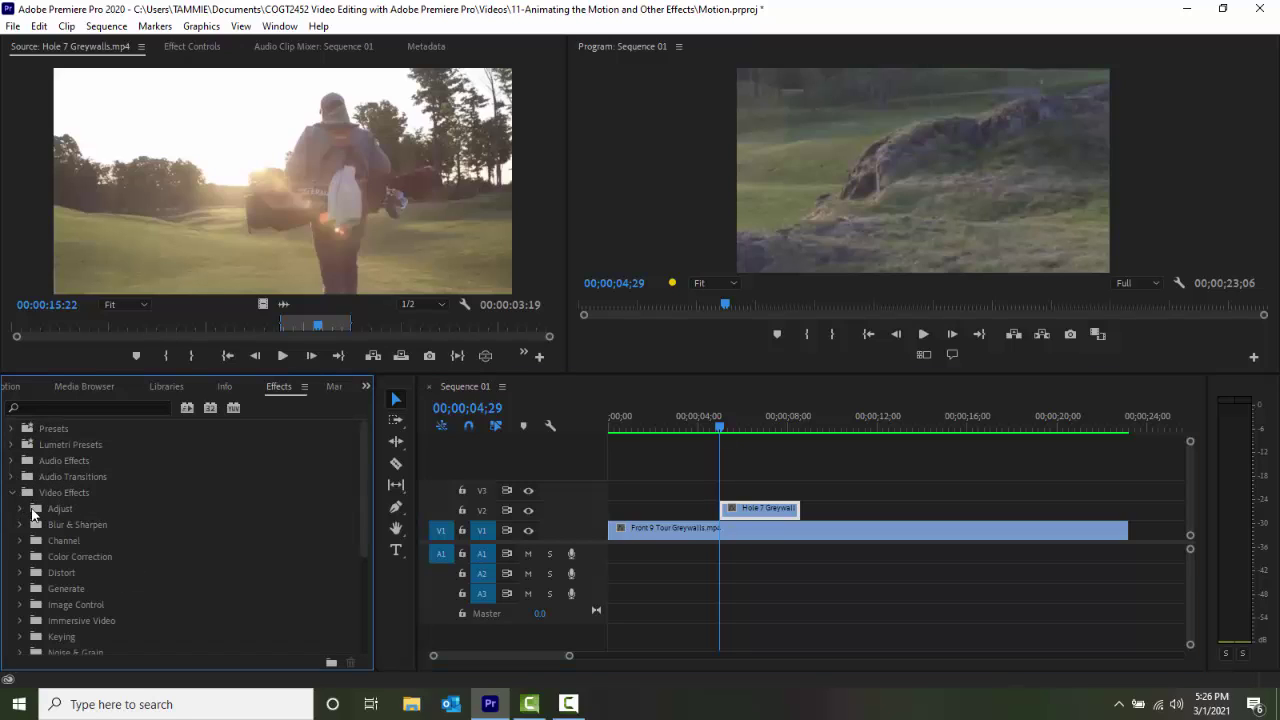
{"action": "scroll", "coordinate": [76, 561], "scroll_direction": "down", "scroll_amount": 3}
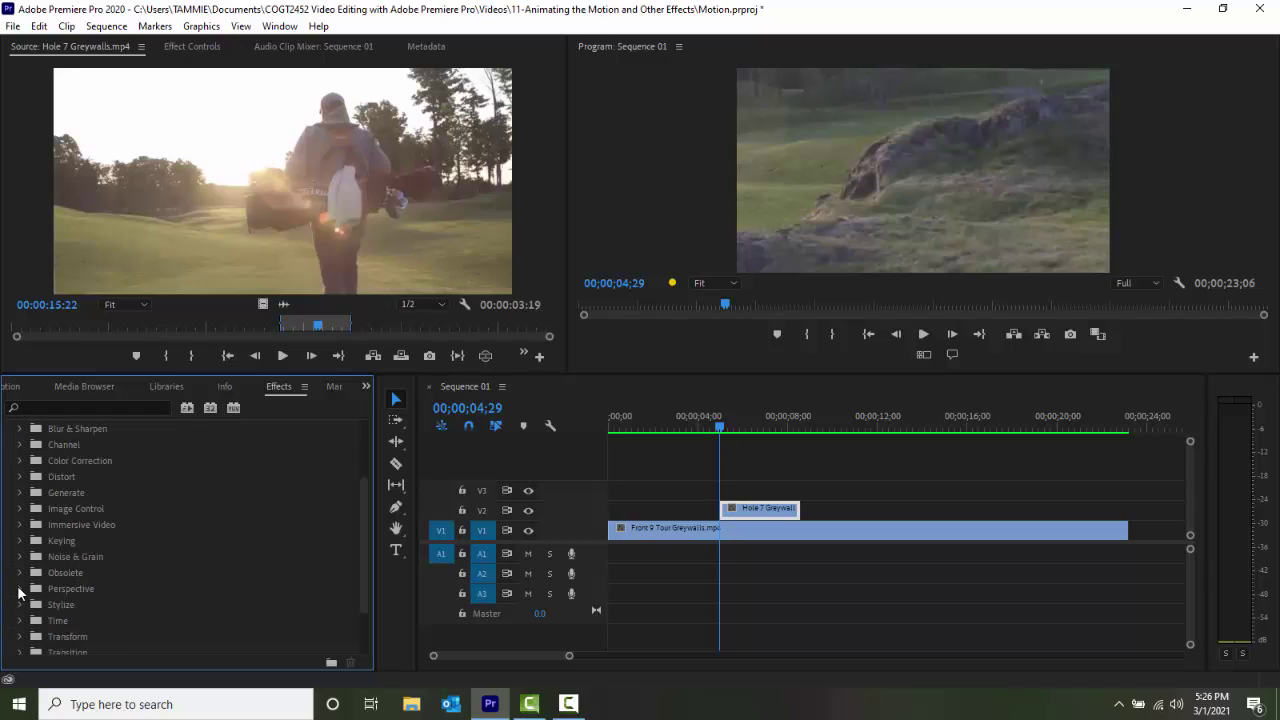
{"action": "left_click", "coordinate": [19, 604]}
{"action": "scroll", "coordinate": [126, 583], "scroll_direction": "down", "scroll_amount": 2}
{"action": "scroll", "coordinate": [120, 585], "scroll_direction": "down", "scroll_amount": 2}
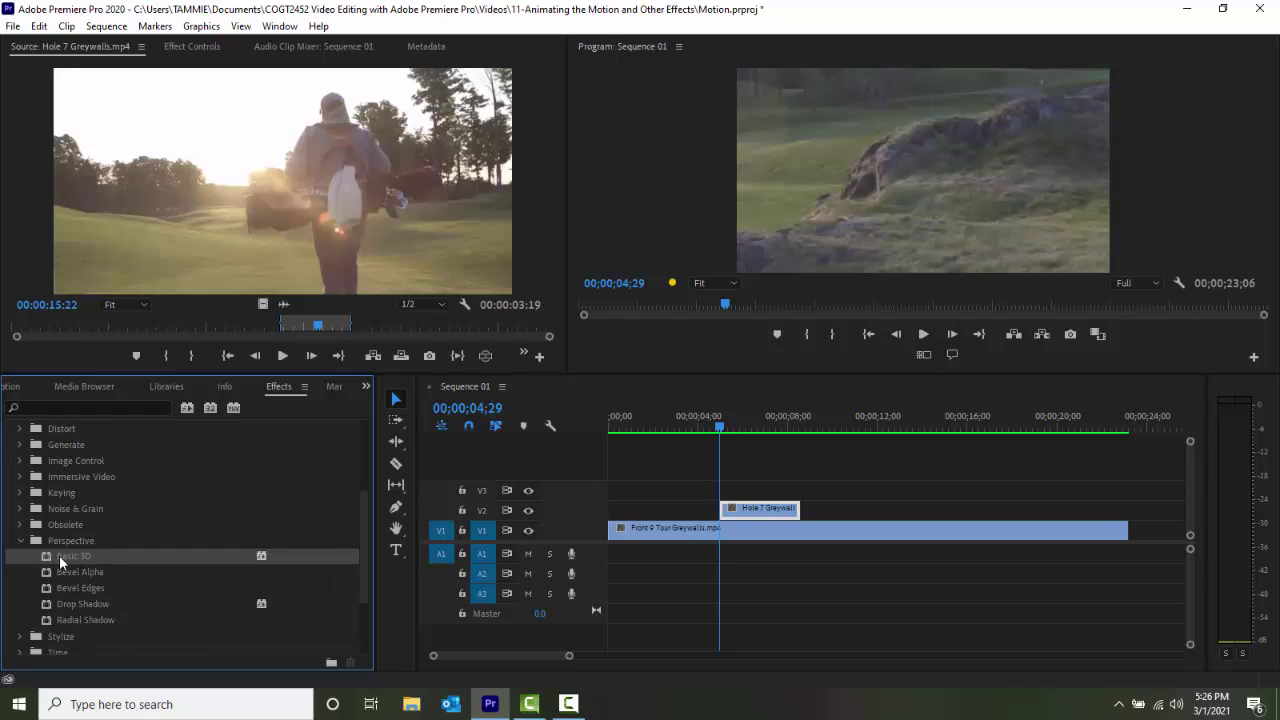
{"action": "left_click_drag", "start_coordinate": [59, 555], "coordinate": [751, 509]}
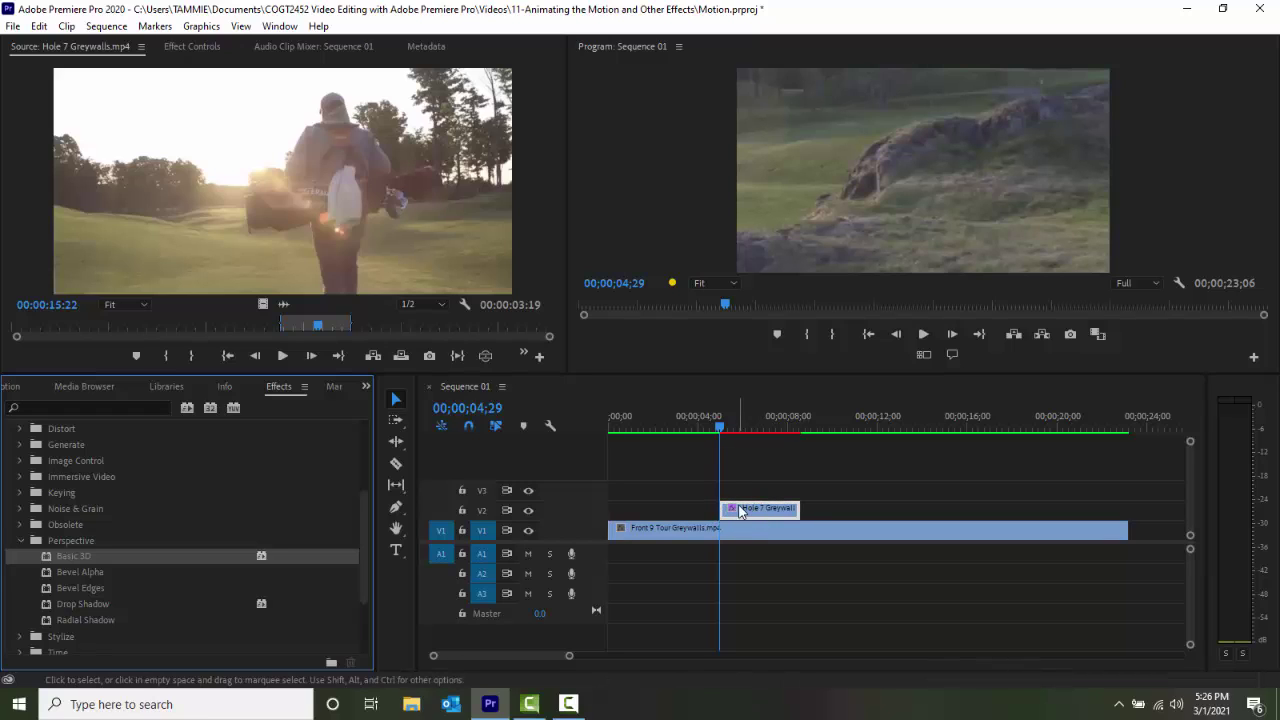
Step: Turn on Scale animation for the Hole 7 Greywalls clip at 00;00;04;29 and set that keyframe to 0
{"action": "left_click", "coordinate": [196, 43]}
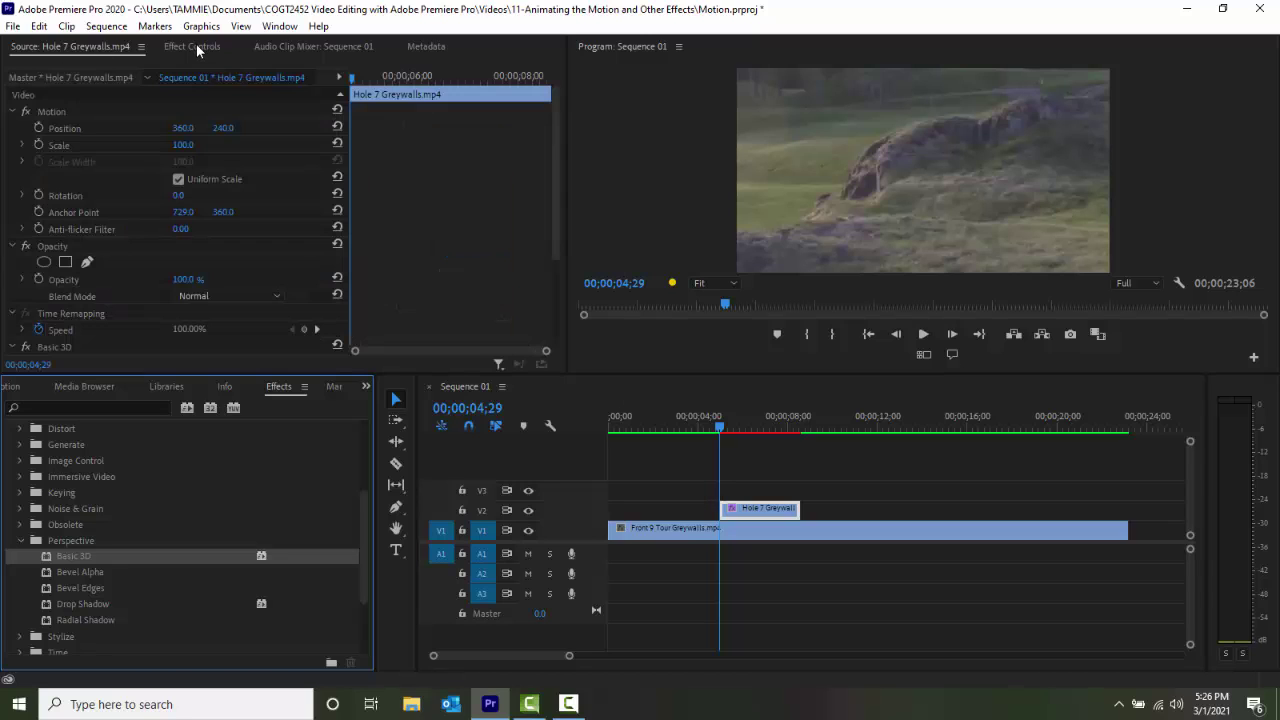
{"action": "scroll", "coordinate": [147, 239], "scroll_direction": "down", "scroll_amount": 3}
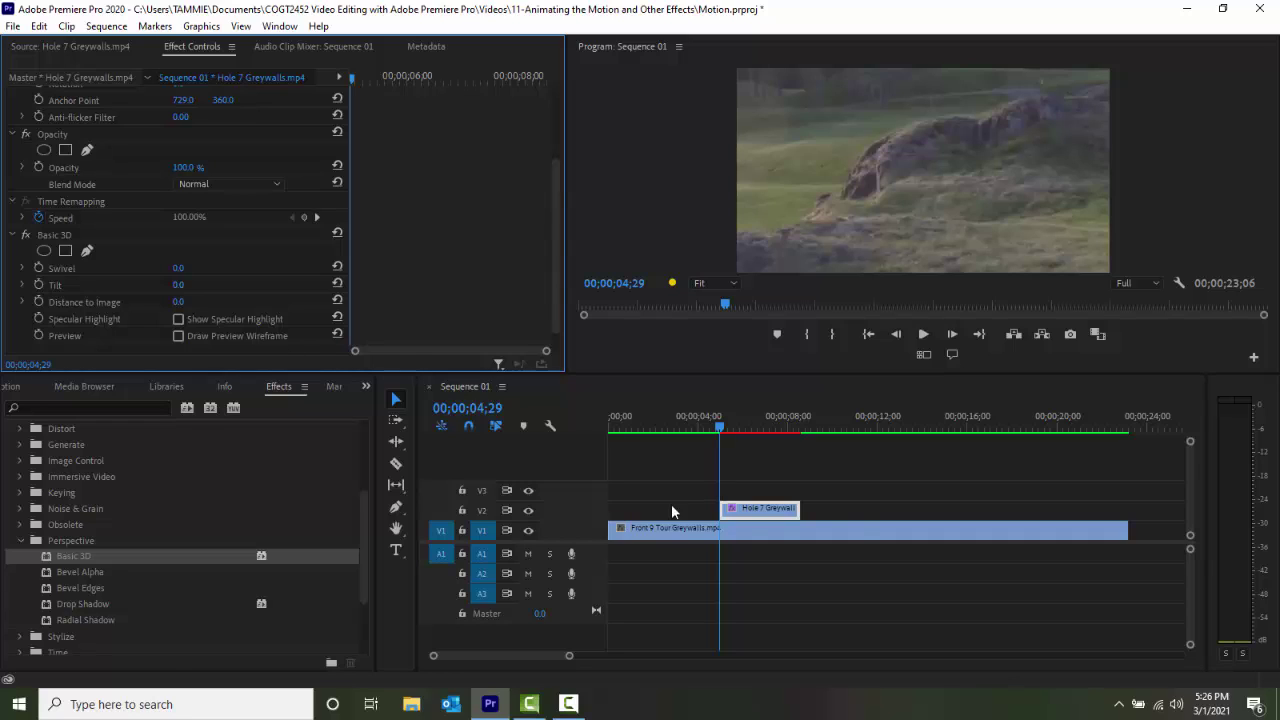
{"action": "left_click", "coordinate": [764, 512]}
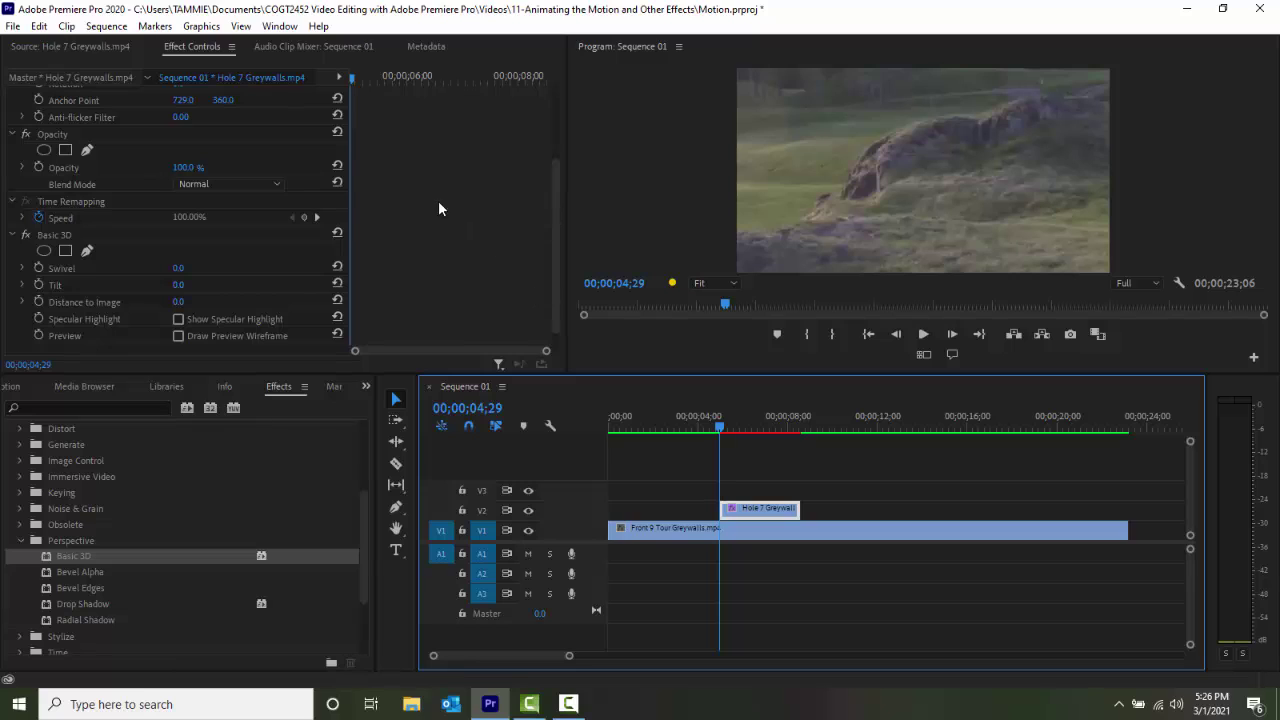
{"action": "left_click_drag", "start_coordinate": [555, 208], "coordinate": [553, 129]}
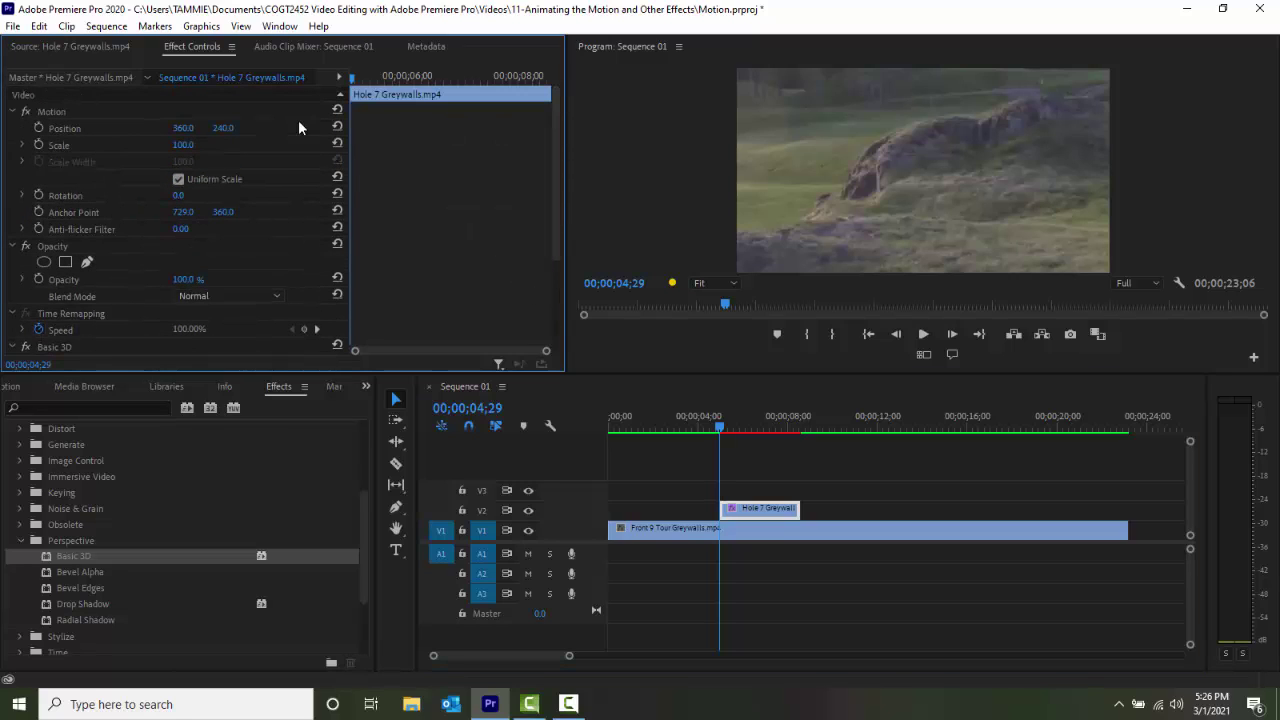
{"action": "left_click", "coordinate": [39, 146]}
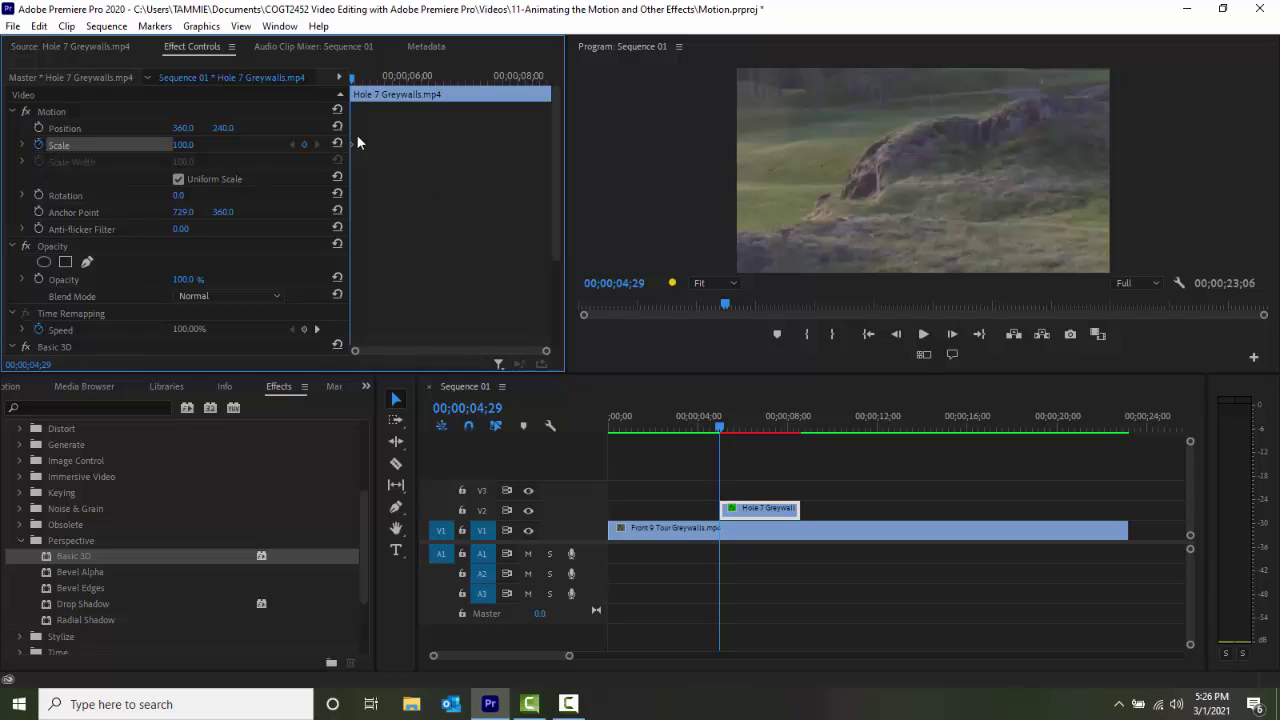
{"action": "left_click", "coordinate": [200, 146]}
{"action": "type", "text": "0"}
{"action": "key", "text": "Return"}
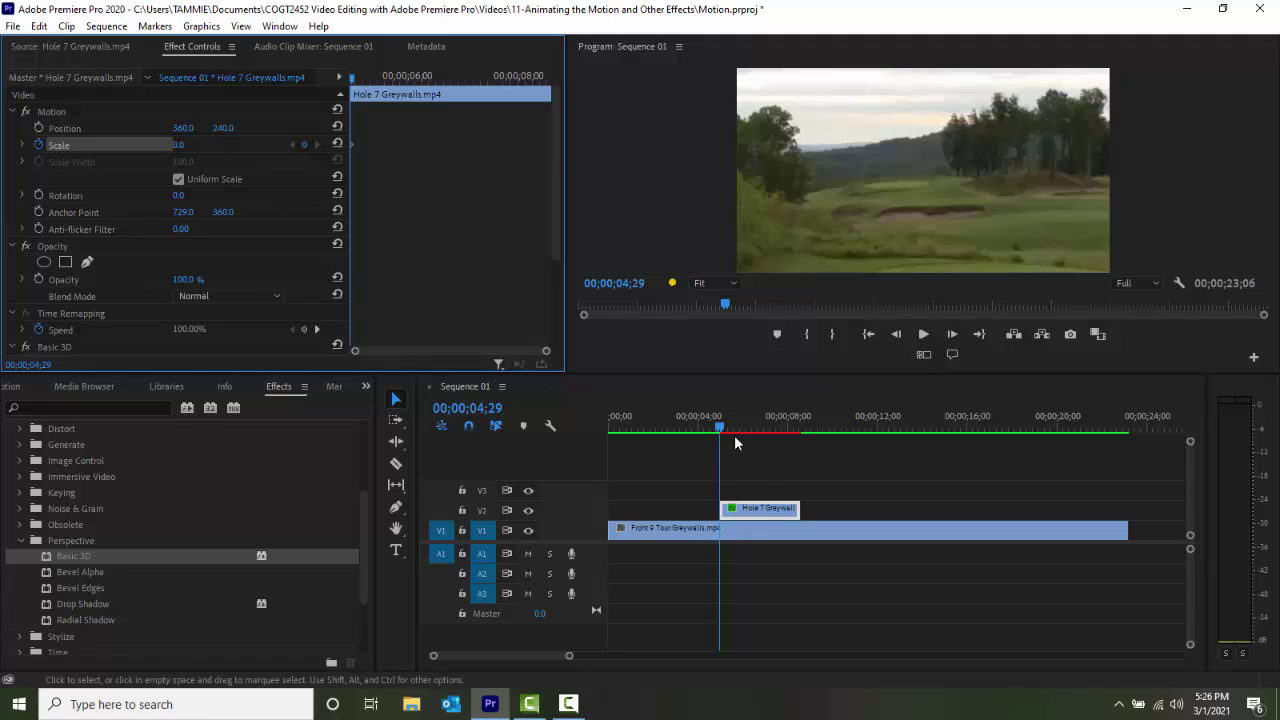
Step: Add a second Scale keyframe to the Hole 7 Greywalls clip at its end, 00;00;08;16, with a value of 100
{"action": "left_click_drag", "start_coordinate": [725, 429], "coordinate": [799, 439]}
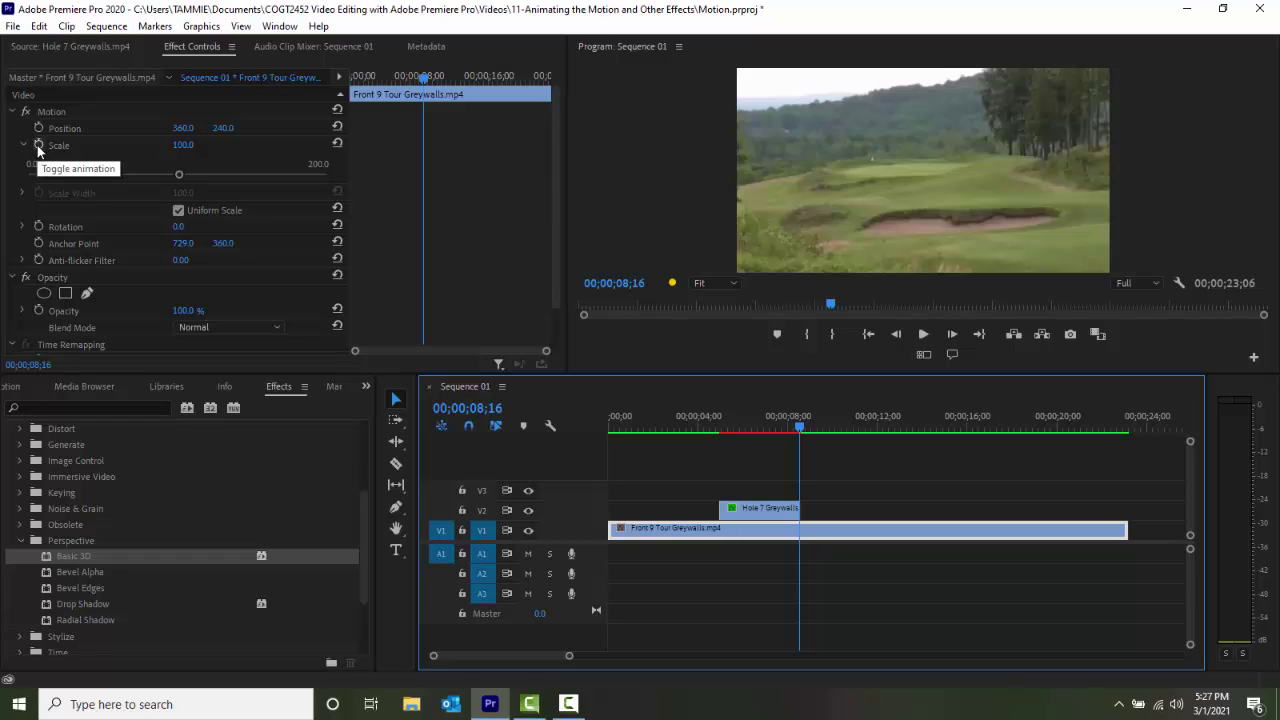
{"action": "left_click", "coordinate": [770, 509]}
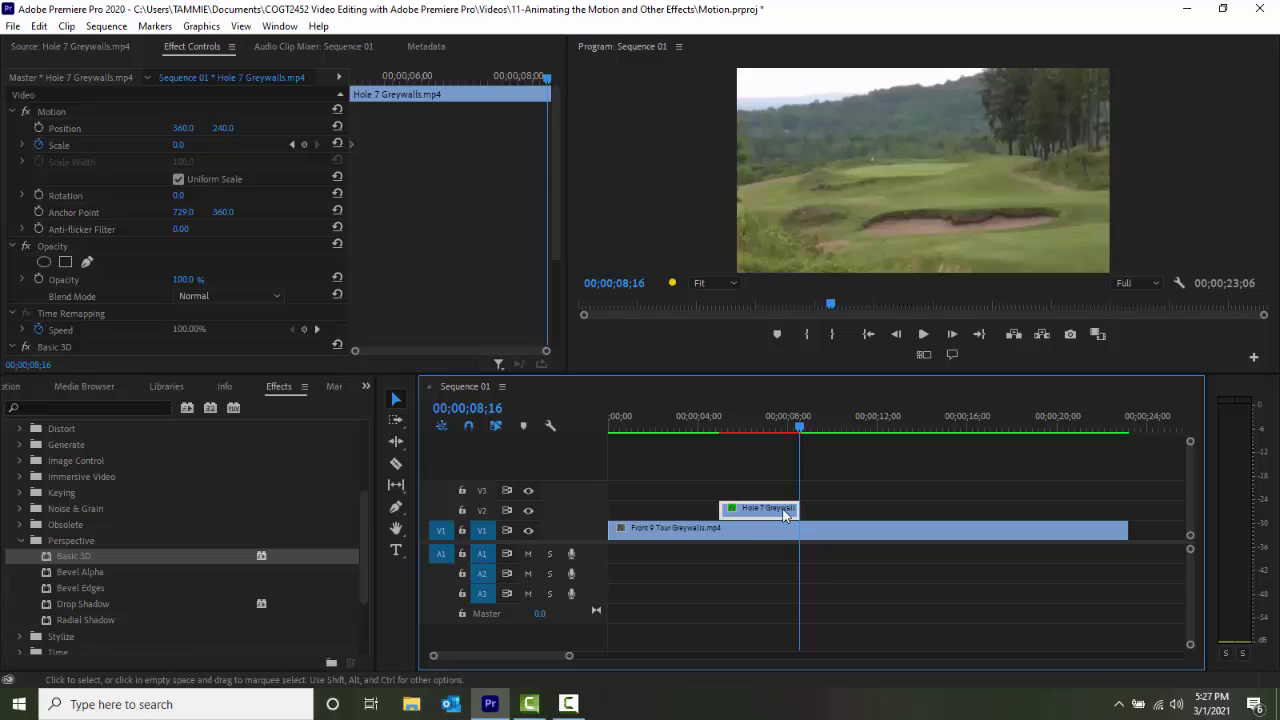
{"action": "left_click", "coordinate": [304, 145]}
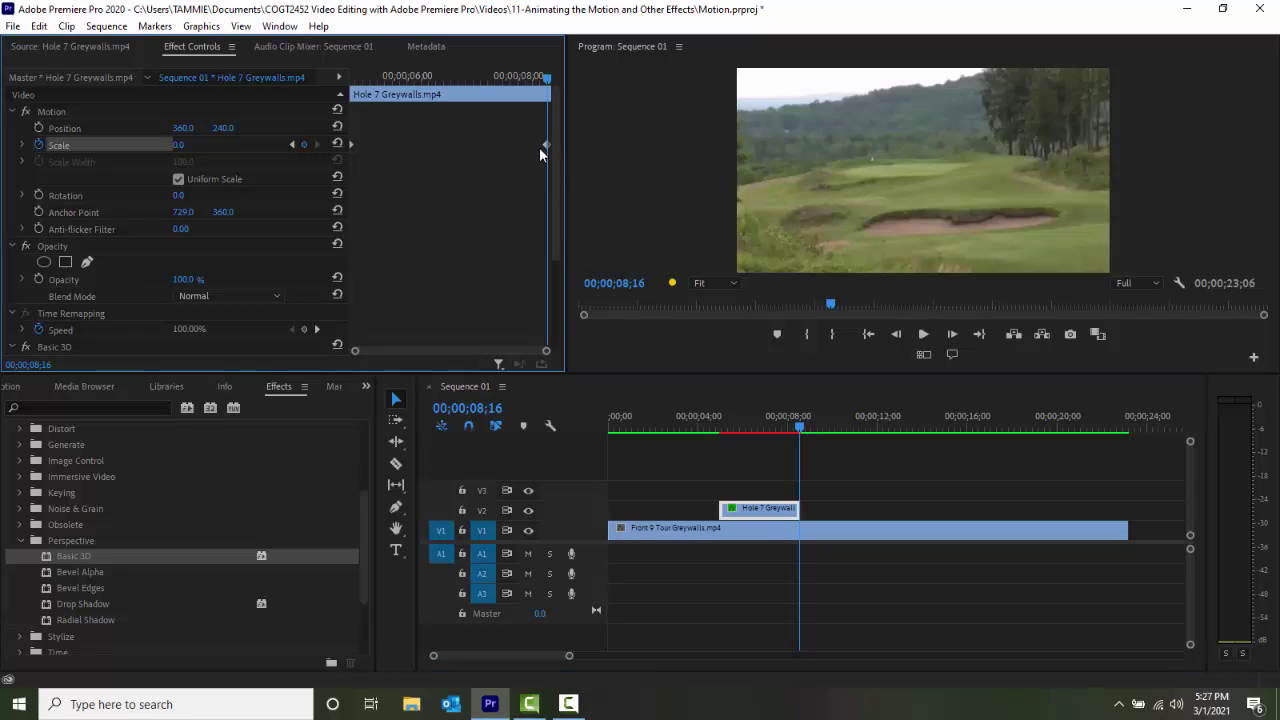
{"action": "left_click", "coordinate": [186, 145]}
{"action": "type", "text": "100"}
{"action": "key", "text": "Return"}
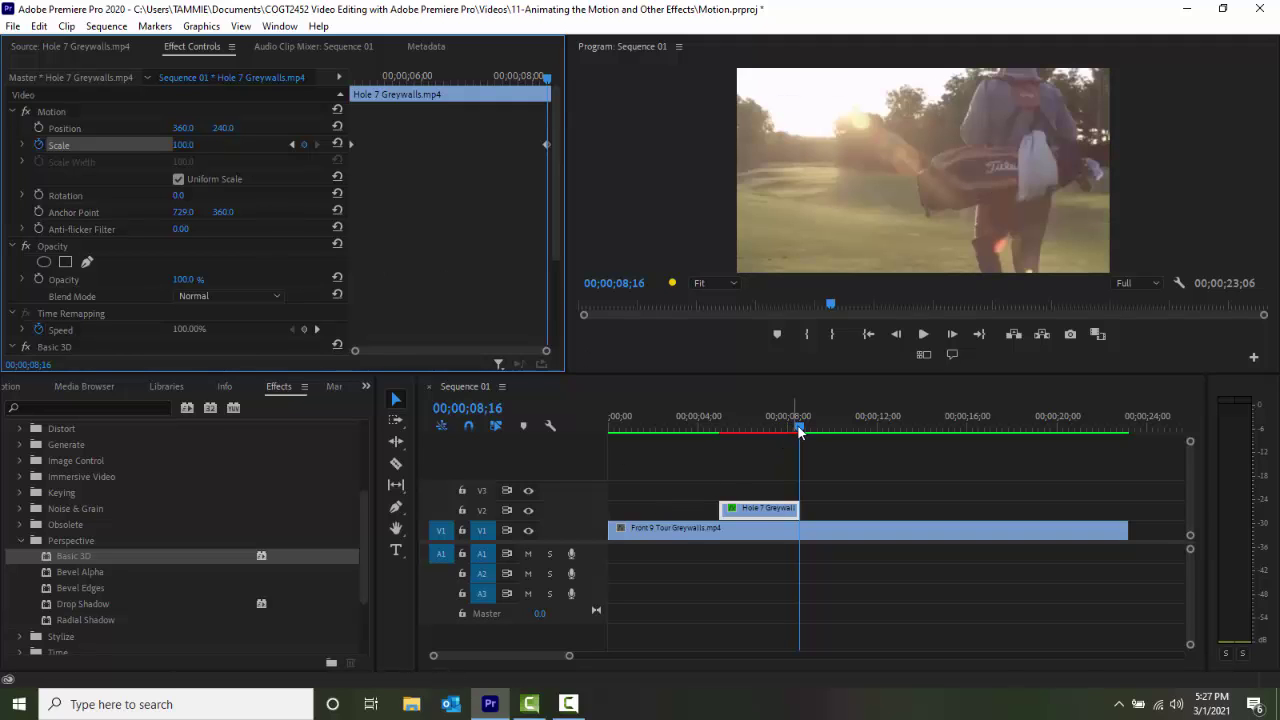
Step: Render the sequence and preview the Hole 7 Greywalls clip's scale animation
{"action": "left_click_drag", "start_coordinate": [797, 425], "coordinate": [701, 490]}
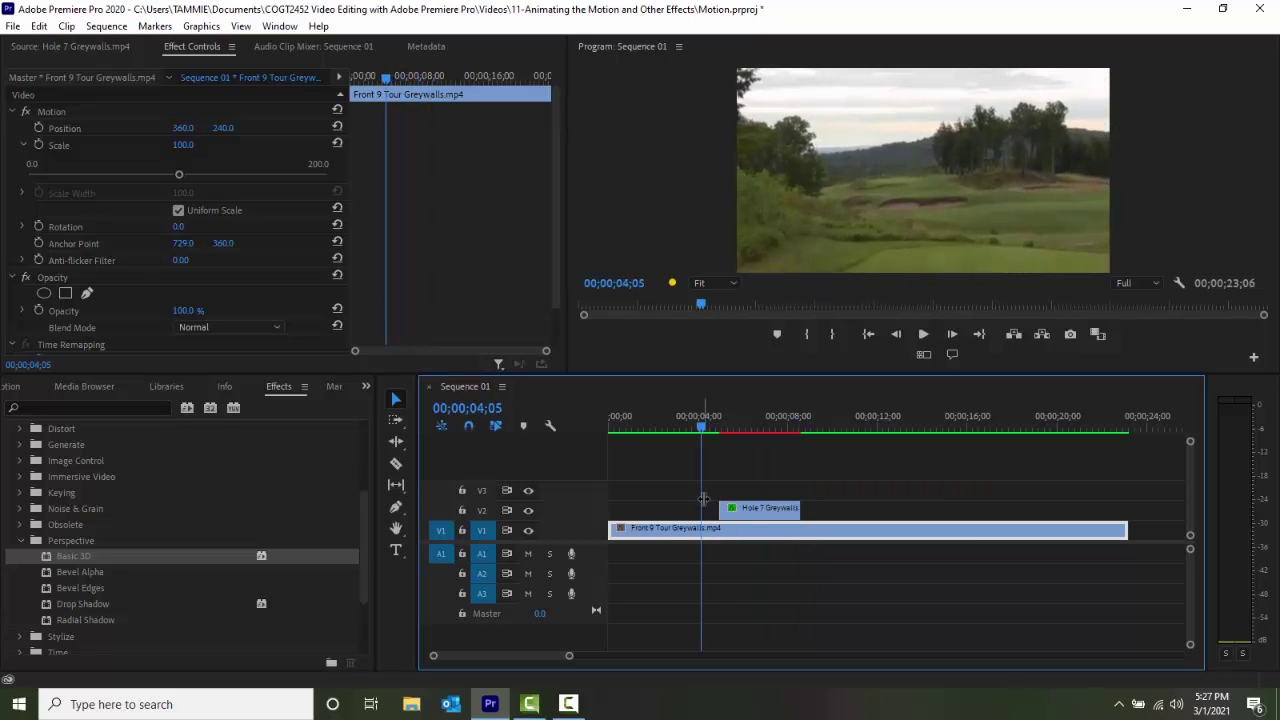
{"action": "key", "text": "Return"}
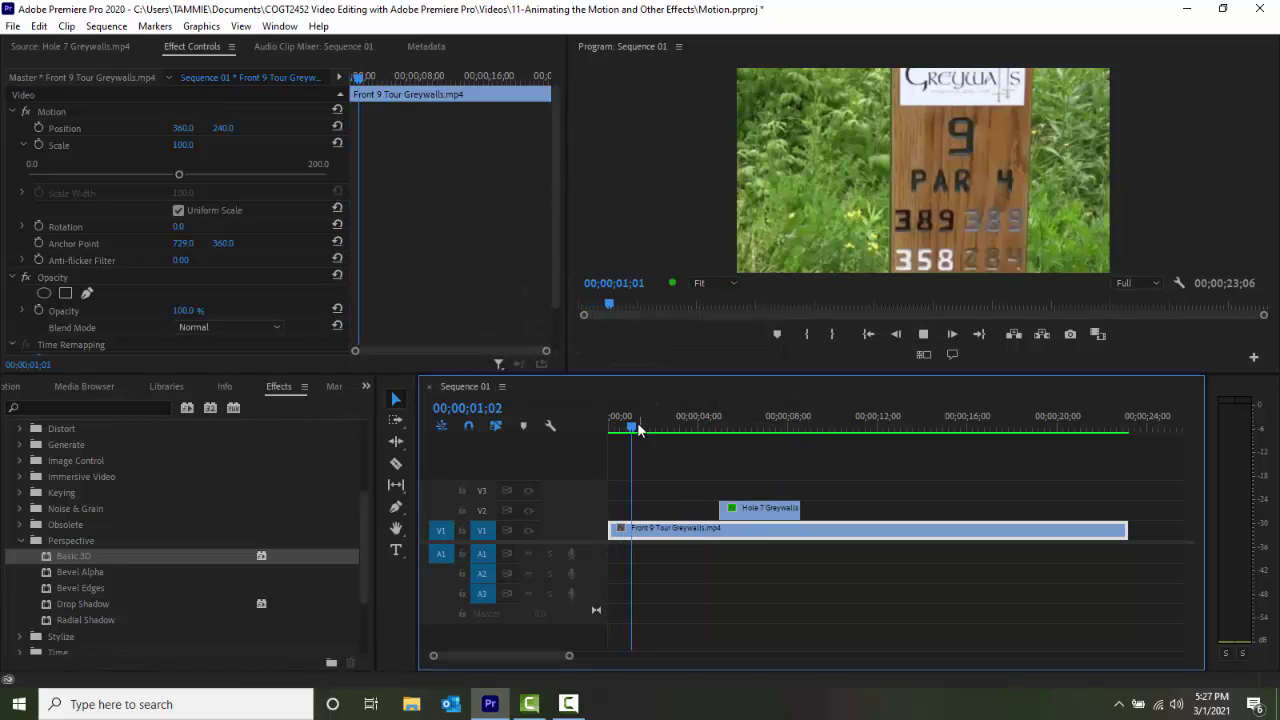
{"action": "key", "text": "space"}
Step: Turn on Basic 3D Swivel animation for the Hole 7 Greywalls clip with a keyframe at 00;00;06;02
{"action": "left_click_drag", "start_coordinate": [677, 450], "coordinate": [743, 485]}
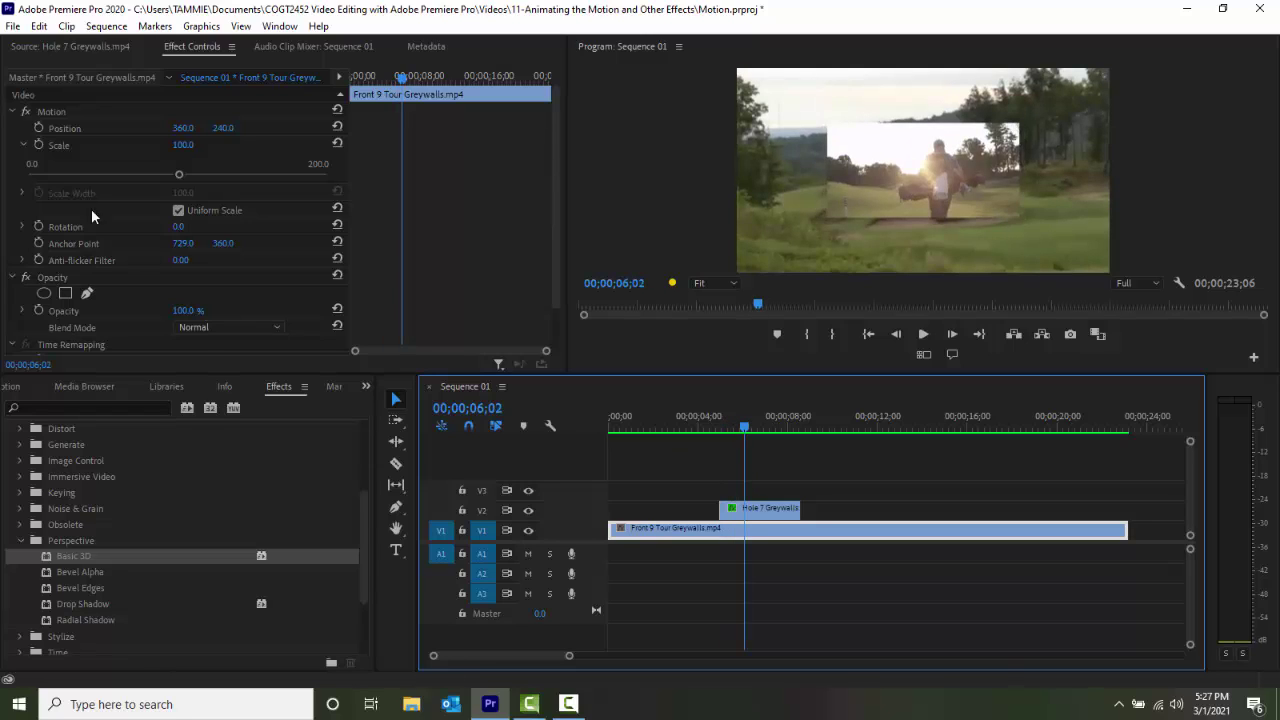
{"action": "scroll", "coordinate": [120, 250], "scroll_direction": "down", "scroll_amount": 1}
{"action": "scroll", "coordinate": [134, 276], "scroll_direction": "up", "scroll_amount": 1}
{"action": "scroll", "coordinate": [134, 276], "scroll_direction": "down", "scroll_amount": 1}
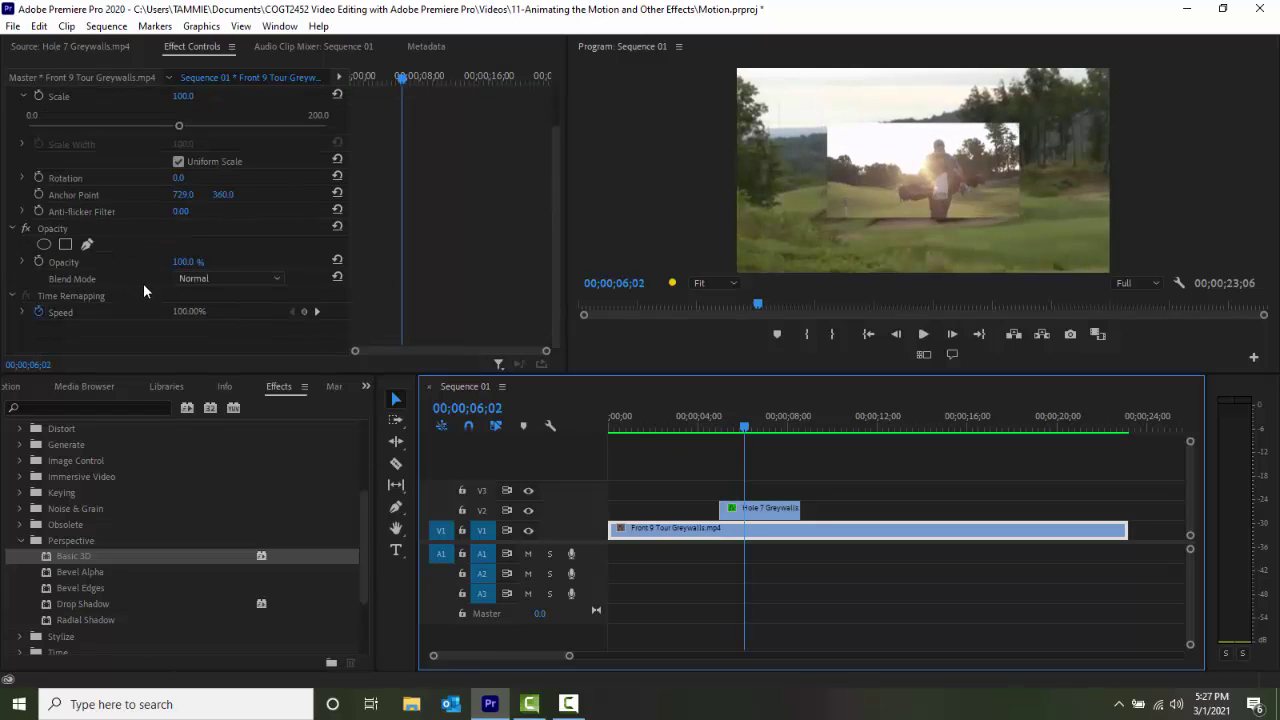
{"action": "left_click", "coordinate": [785, 512]}
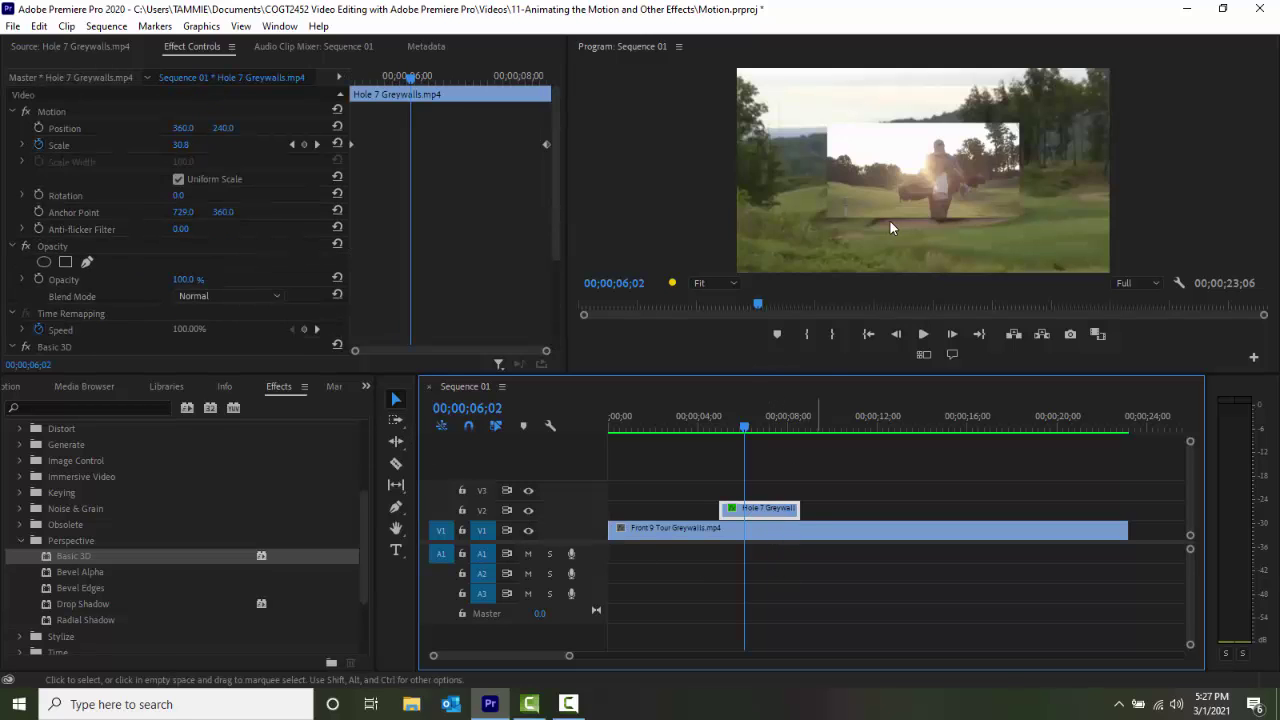
{"action": "scroll", "coordinate": [170, 232], "scroll_direction": "down", "scroll_amount": 2}
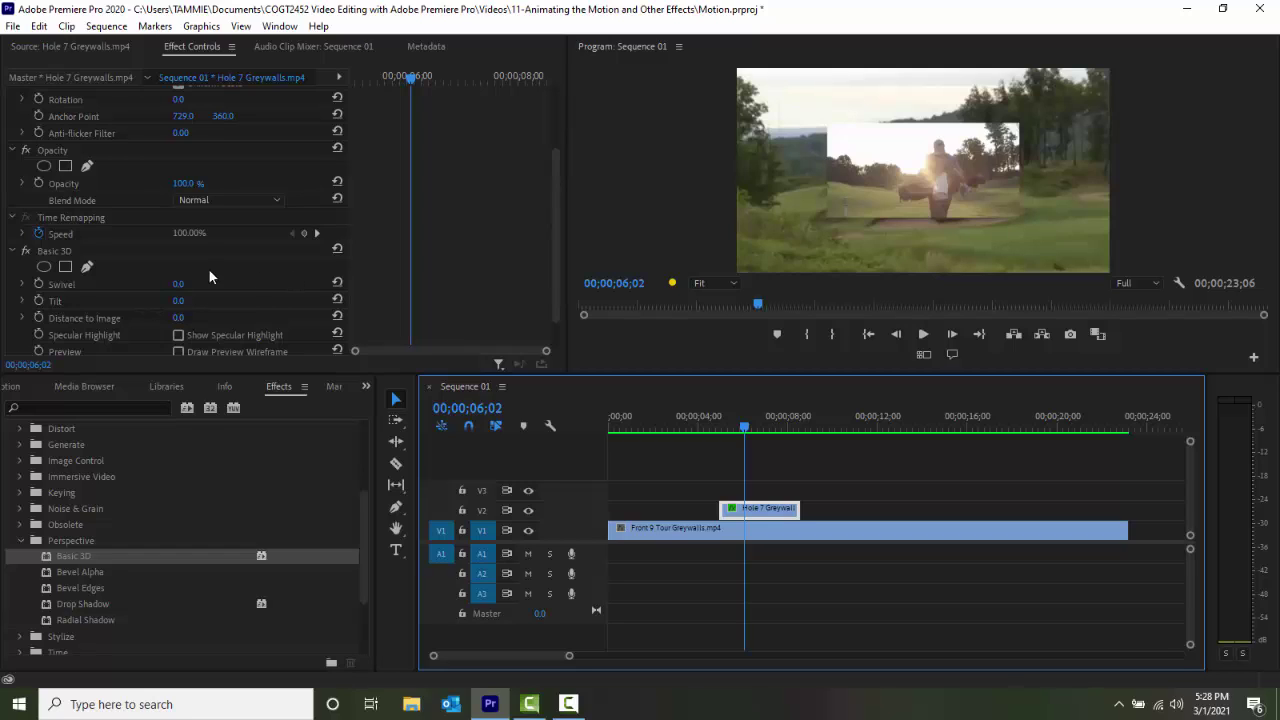
{"action": "left_click", "coordinate": [39, 284]}
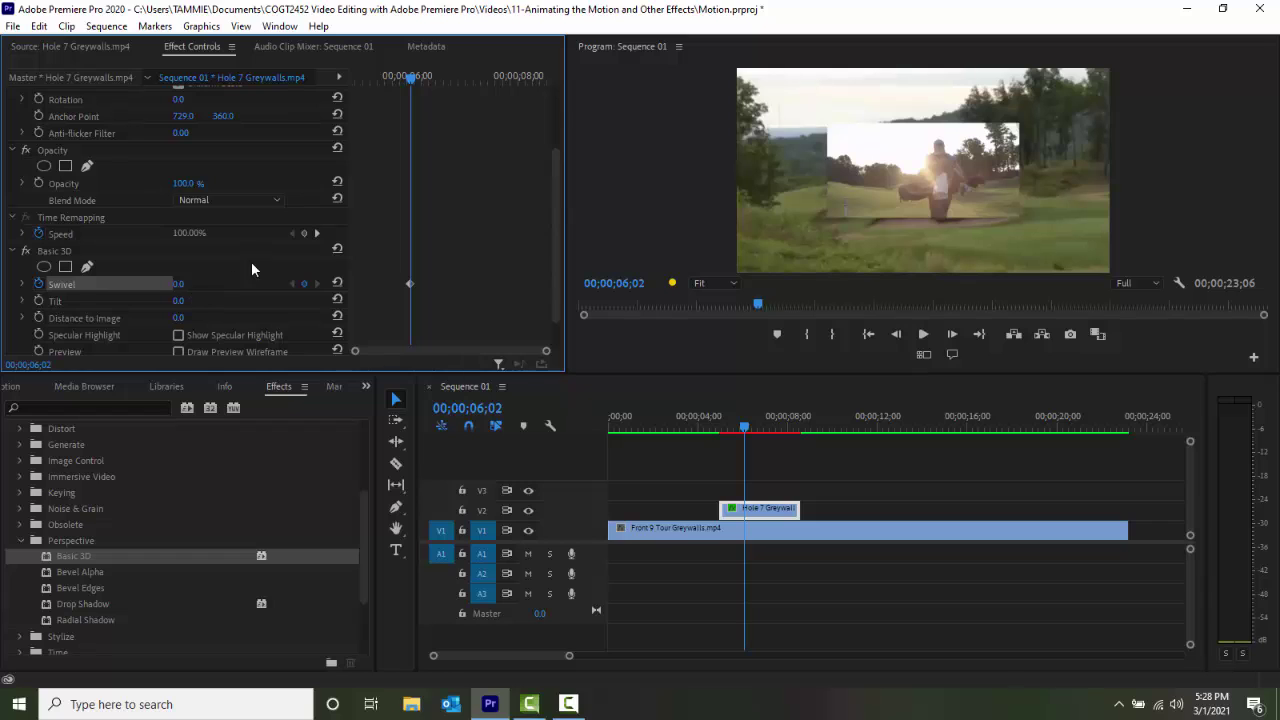
Step: Add a Swivel keyframe at 00;00;07;20 on the Hole 7 Greywalls clip and set it to 180°
{"action": "left_click_drag", "start_coordinate": [748, 426], "coordinate": [782, 438]}
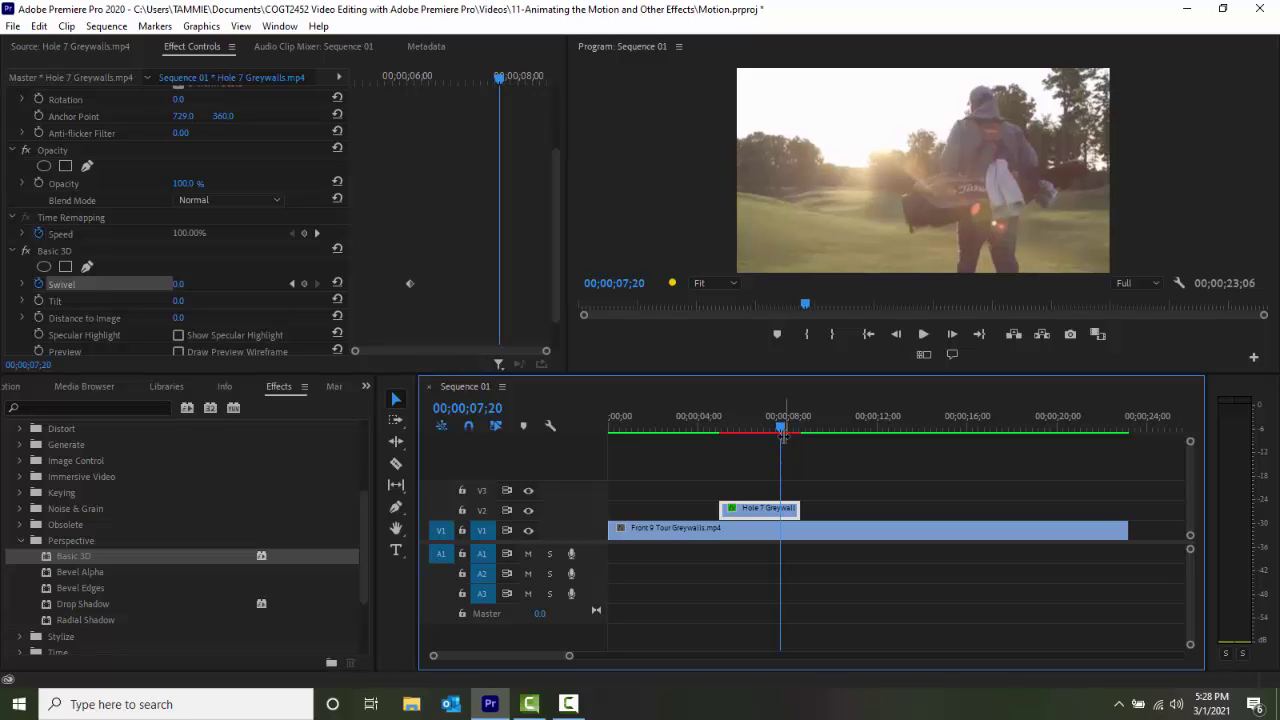
{"action": "left_click", "coordinate": [304, 284]}
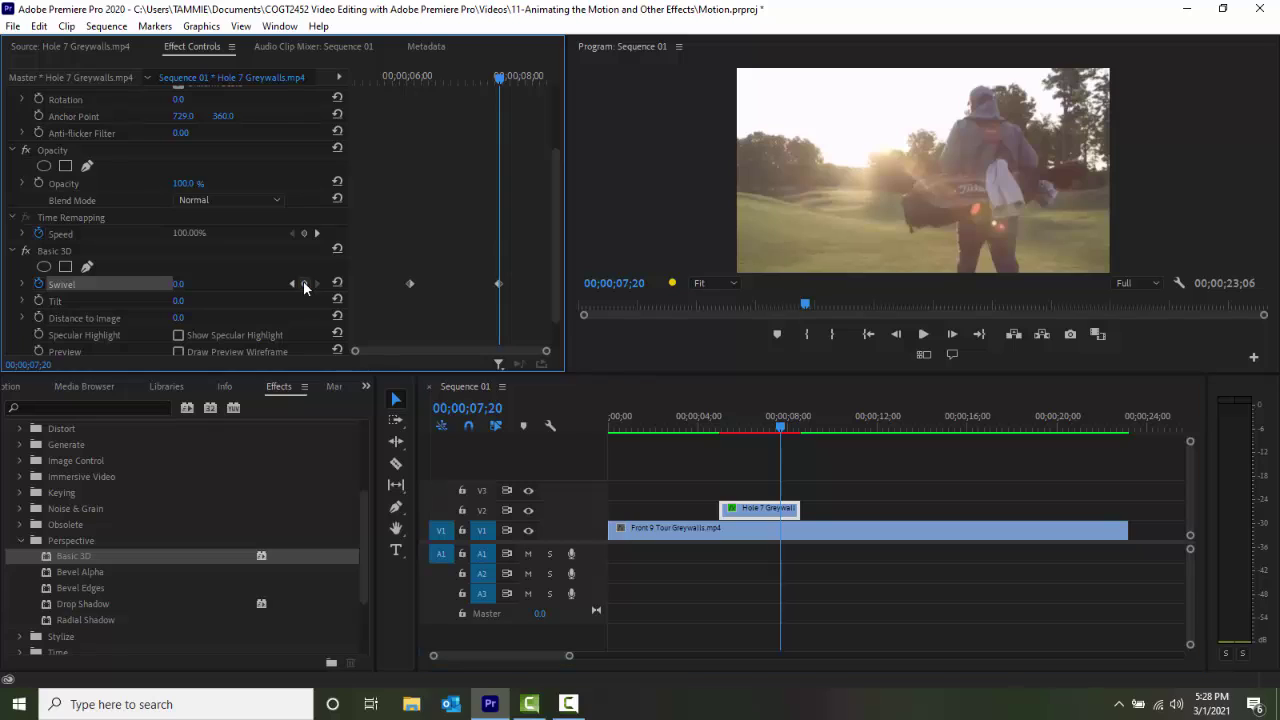
{"action": "left_click", "coordinate": [180, 285]}
{"action": "type", "text": "180"}
{"action": "key", "text": "Return"}
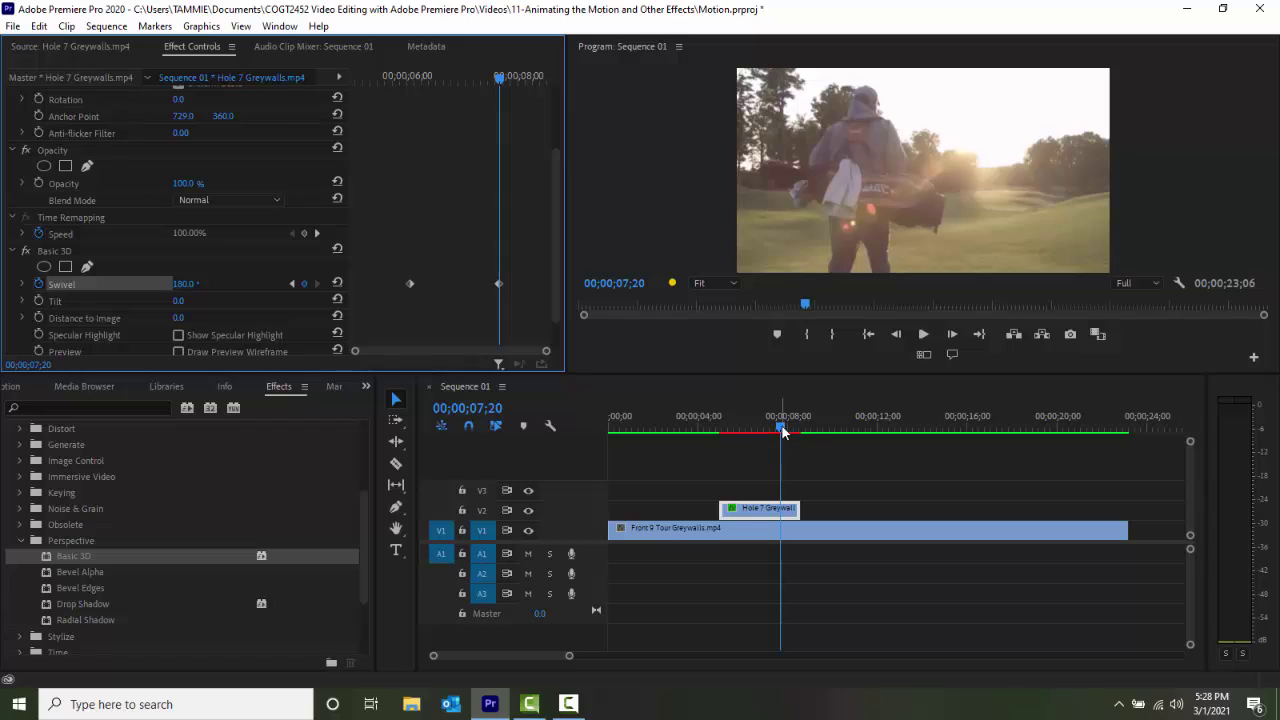
Step: Render the sequence again and play back the combined scale and swivel animation
{"action": "left_click_drag", "start_coordinate": [780, 432], "coordinate": [693, 432]}
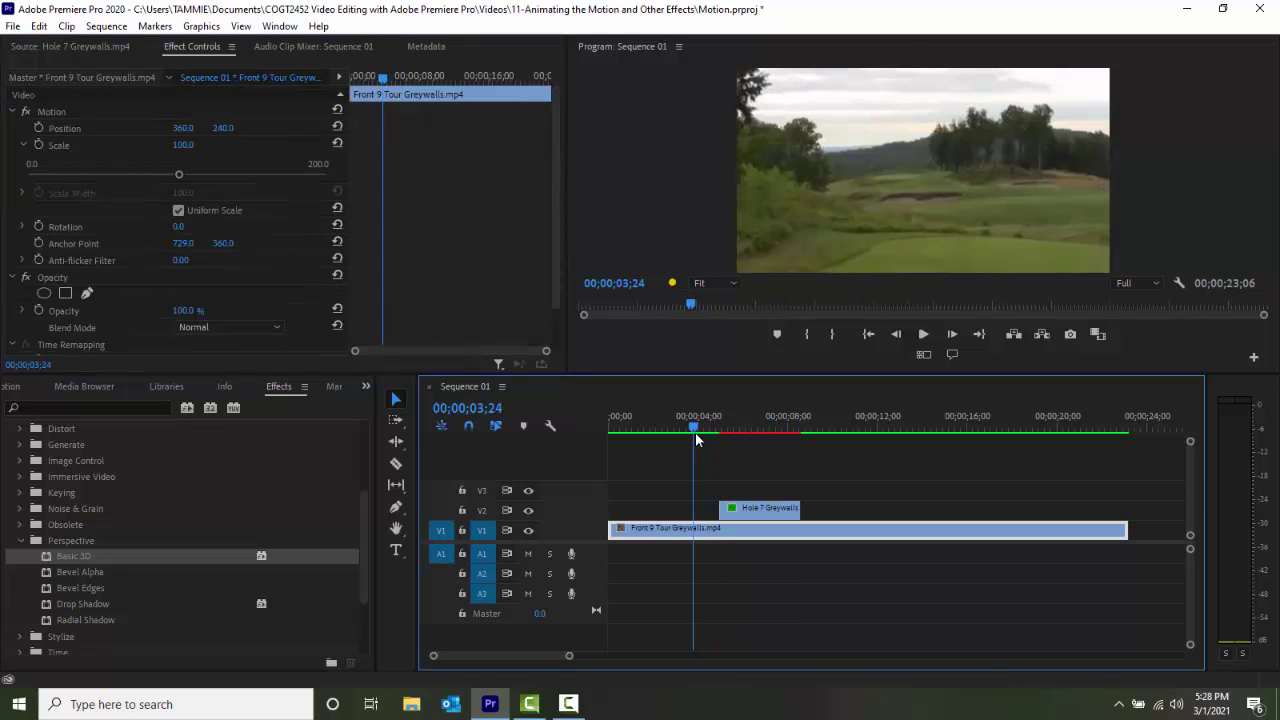
{"action": "key", "text": "Return"}
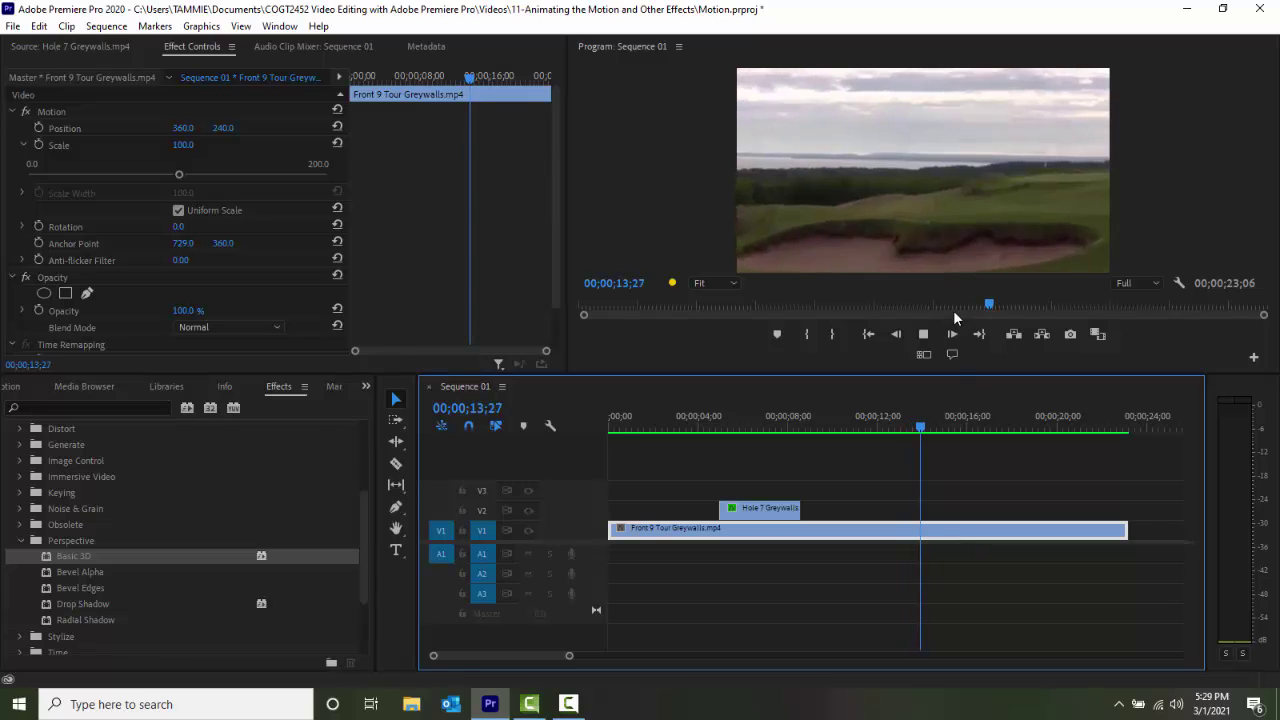
{"action": "left_click", "coordinate": [923, 334]}
Step: Replay from 00;00;04;13, pause at 00;00;06;06, and advance frame by frame through the swivel to 00;00;06;23
{"action": "left_click_drag", "start_coordinate": [945, 437], "coordinate": [708, 436]}
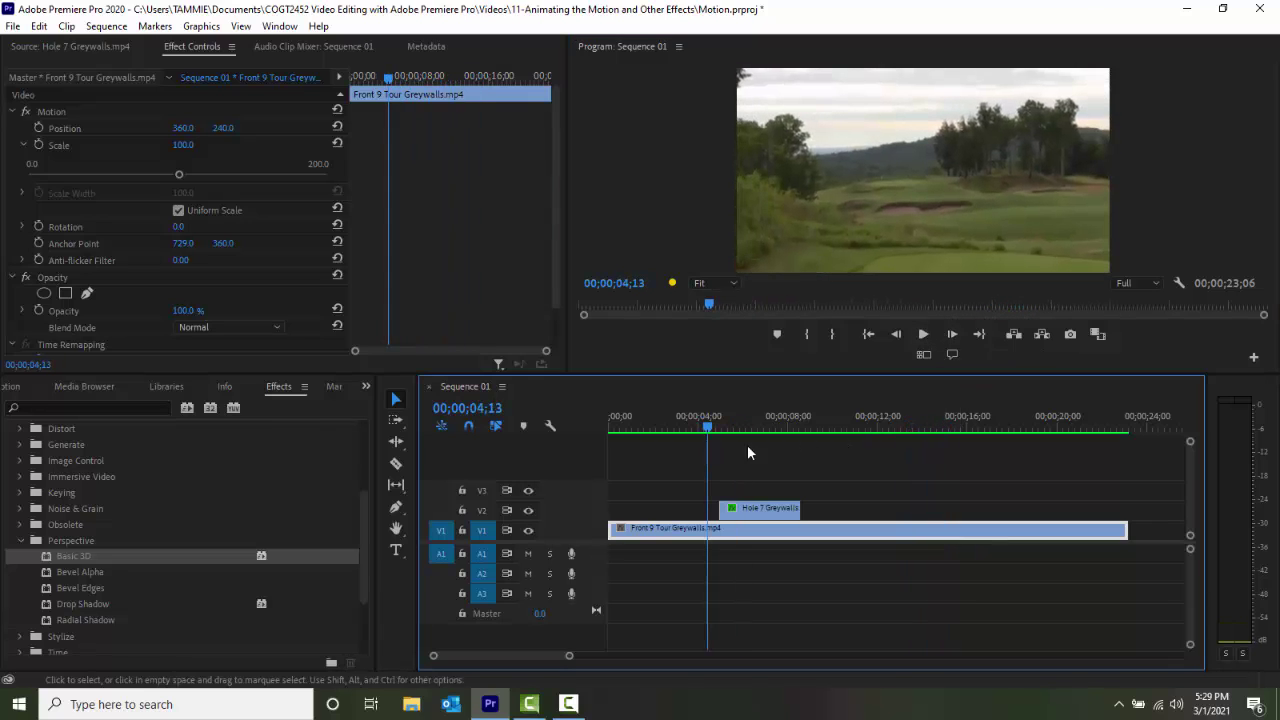
{"action": "key", "text": "space"}
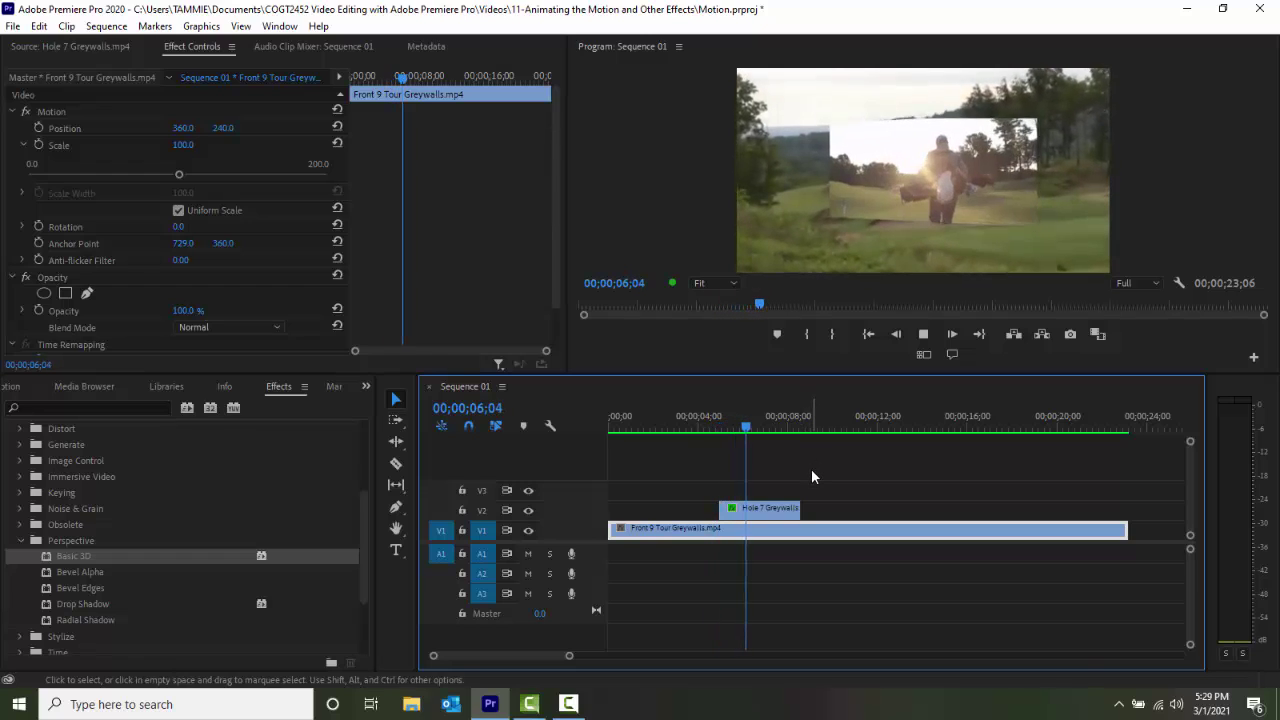
{"action": "key", "text": "space"}
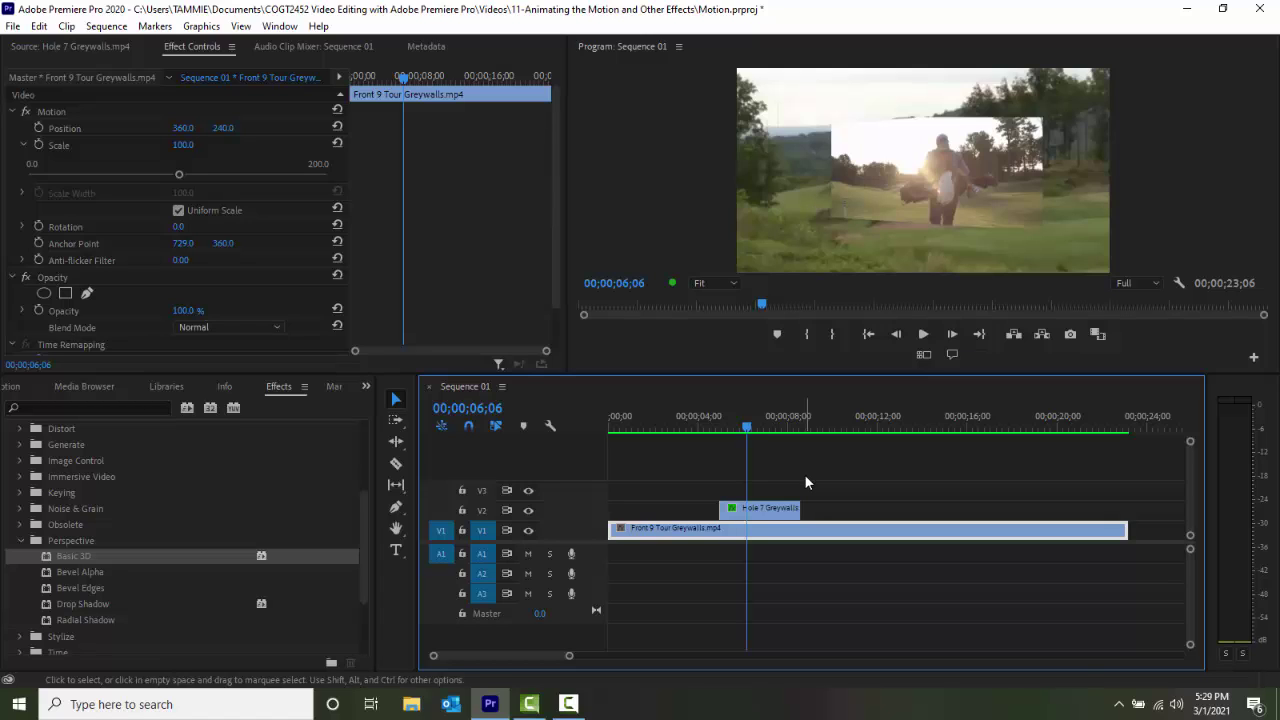
{"action": "key", "text": "Right"}
{"action": "key", "text": "Right"}
{"action": "key", "text": "Right"}
{"action": "key", "text": "Right"}
{"action": "key", "text": "Right"}
{"action": "key", "text": "Right"}
{"action": "key", "text": "Right"}
{"action": "key", "text": "Right"}
{"action": "key", "text": "Right"}
{"action": "key", "text": "Right"}
{"action": "key", "text": "Right"}
{"action": "key", "text": "Right"}
{"action": "key", "text": "Right"}
{"action": "key", "text": "Right"}
{"action": "key", "text": "Right"}
{"action": "key", "text": "Right"}
{"action": "key", "text": "Right"}
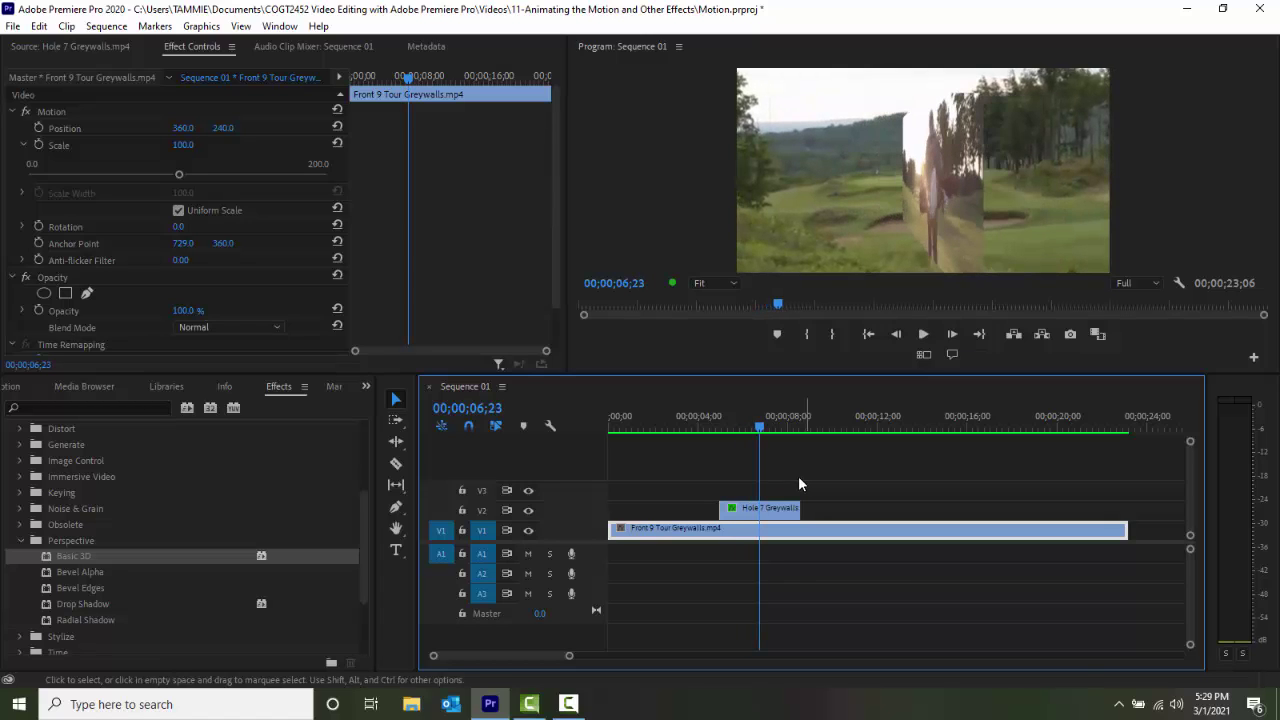
Step: Play the remainder of the swivel animation from 00;00;06;23 until past the end of the V2 clip
{"action": "scroll", "coordinate": [225, 328], "scroll_direction": "down", "scroll_amount": 2}
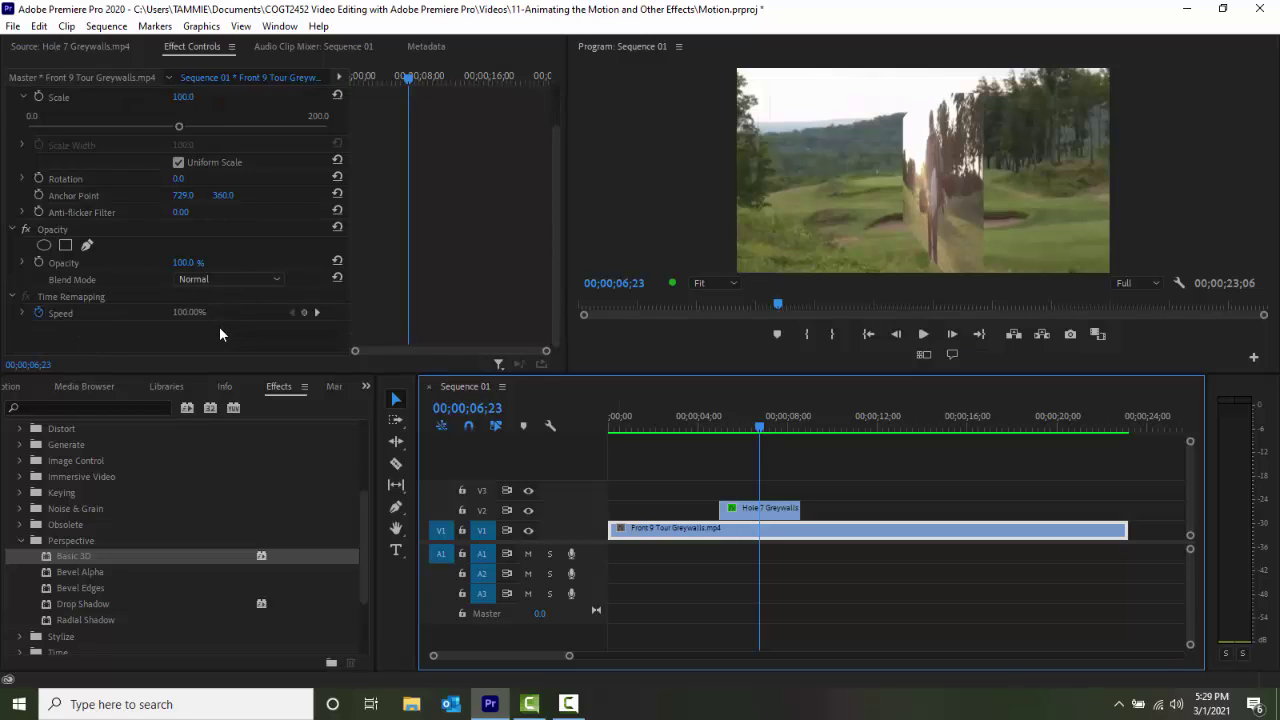
{"action": "scroll", "coordinate": [219, 326], "scroll_direction": "up", "scroll_amount": 4}
{"action": "scroll", "coordinate": [247, 325], "scroll_direction": "down", "scroll_amount": 2}
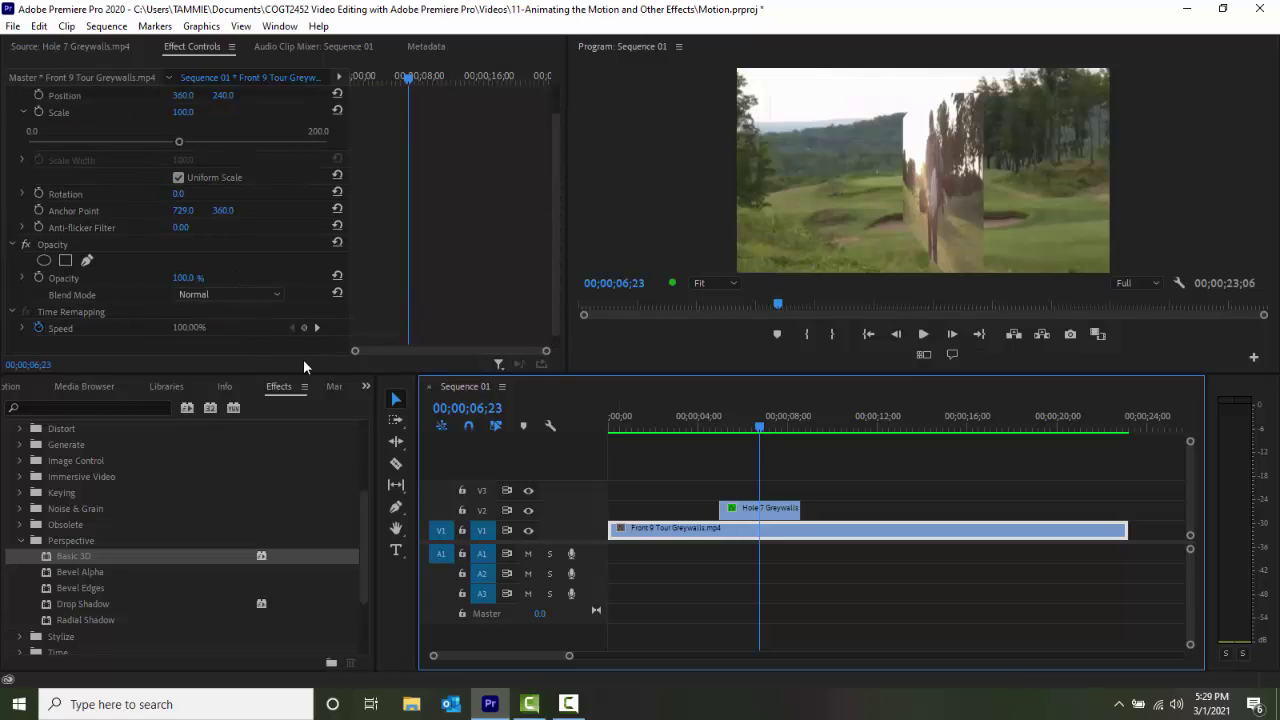
{"action": "scroll", "coordinate": [303, 365], "scroll_direction": "down", "scroll_amount": 1}
{"action": "key", "text": "space"}
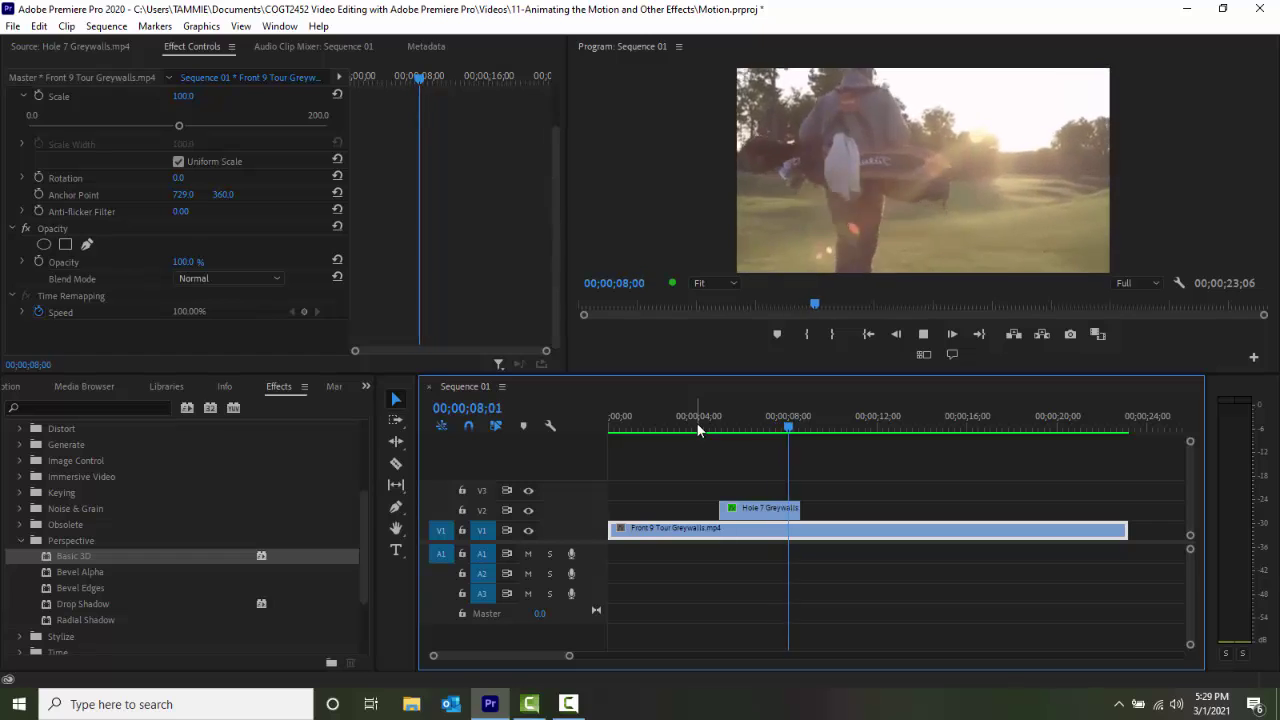
{"action": "key", "text": "space"}
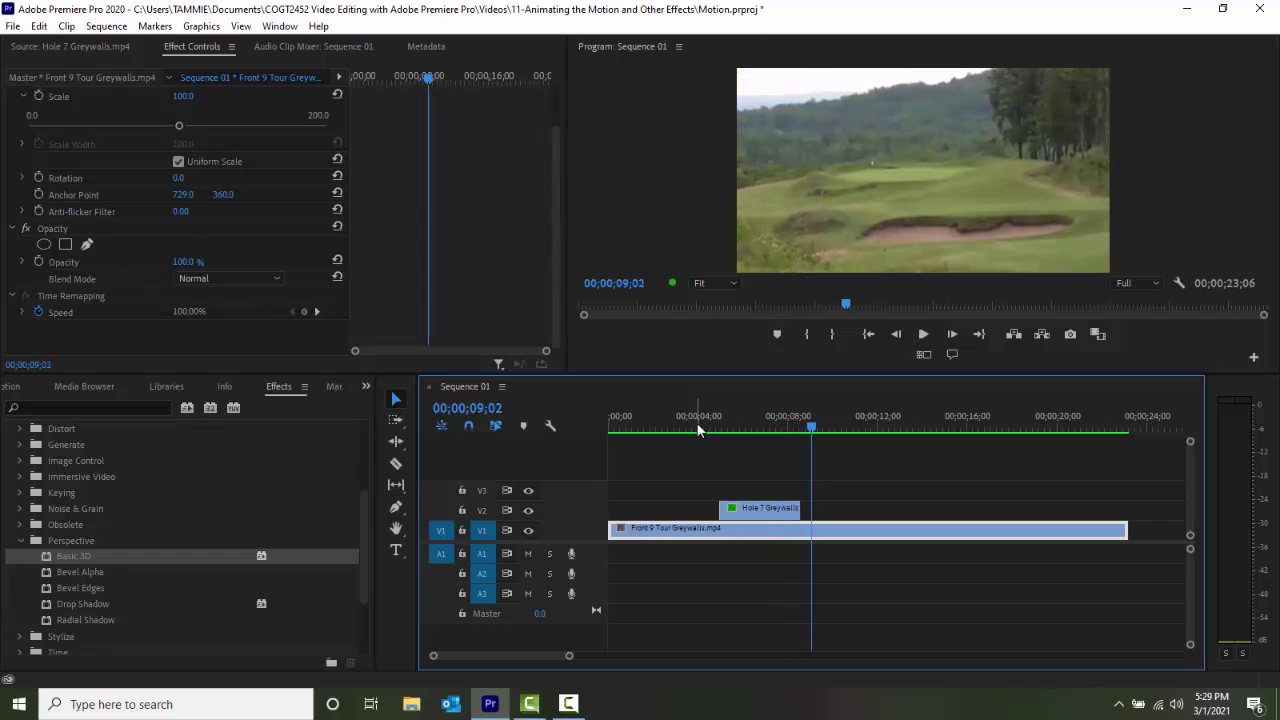